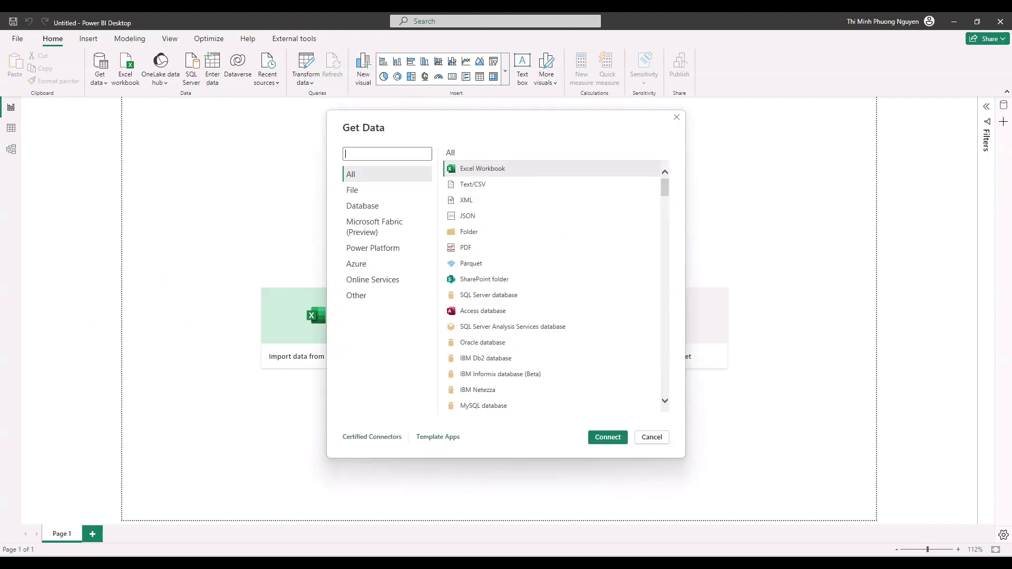
- Connect to the Sales Data folder as a data source, open it for transformation, and combine its Excel files
left_click(469, 231)
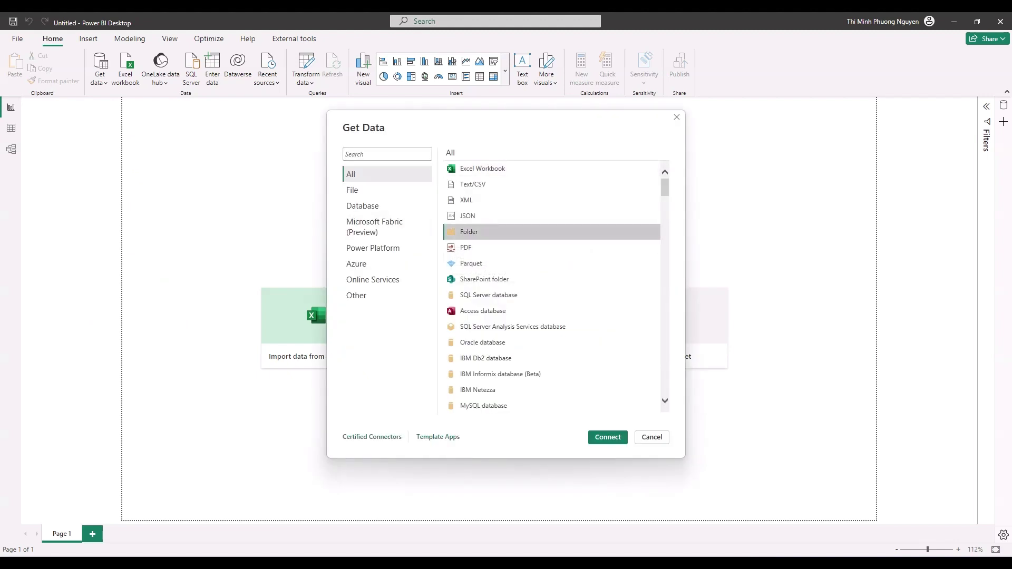
left_click(622, 438)
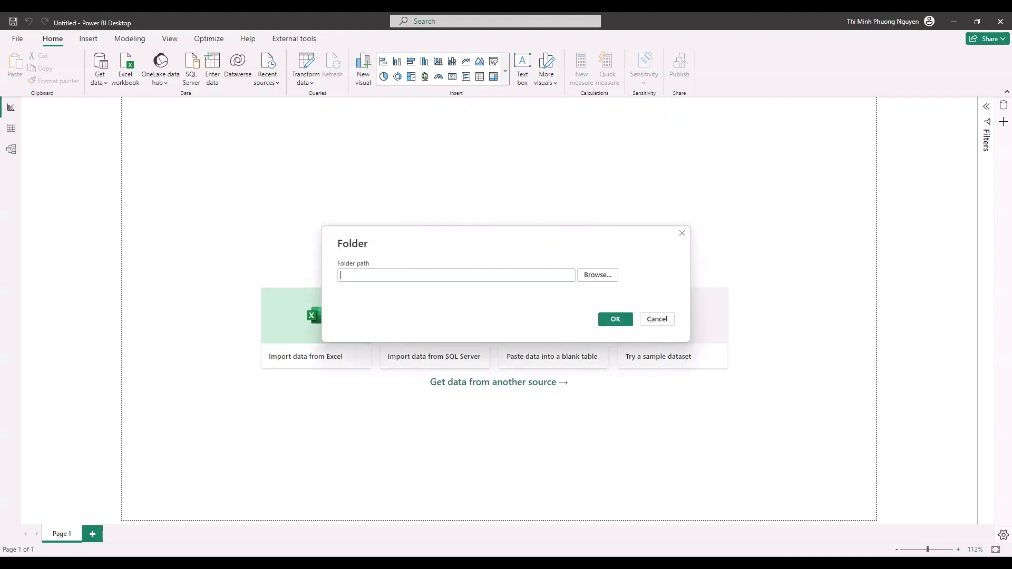
key("ctrl+v")
key("Return")
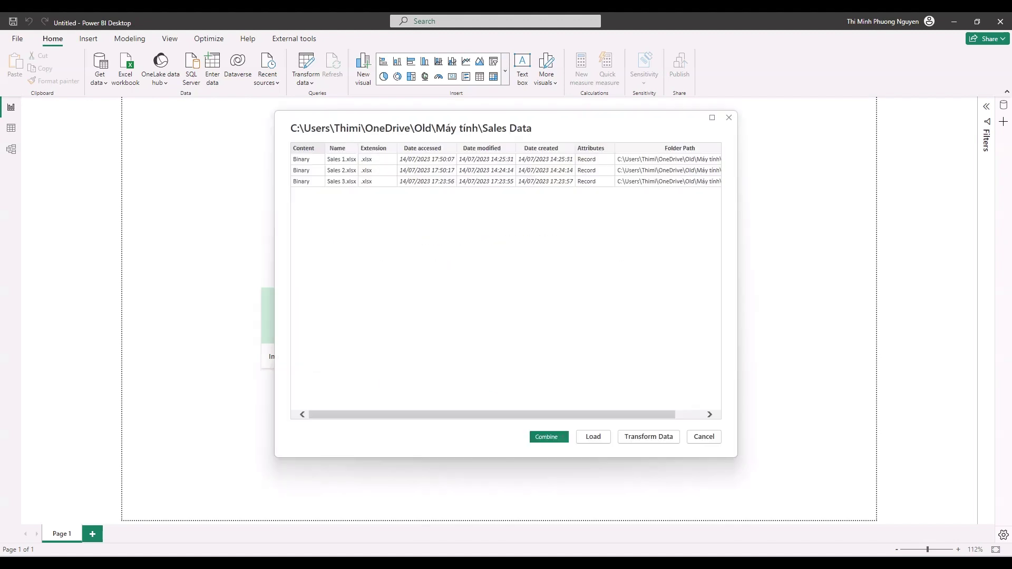
left_click(649, 437)
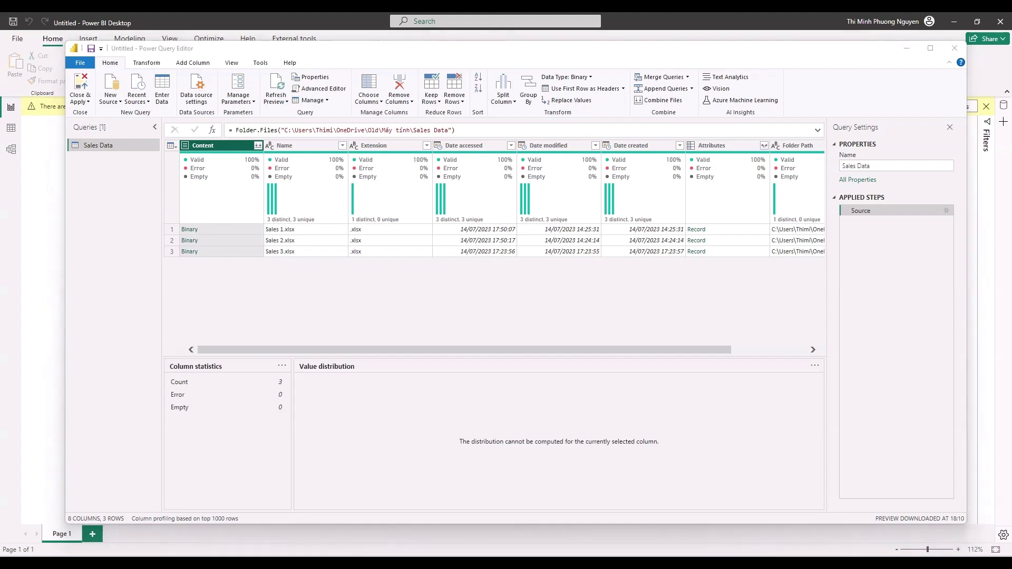
left_click(325, 219)
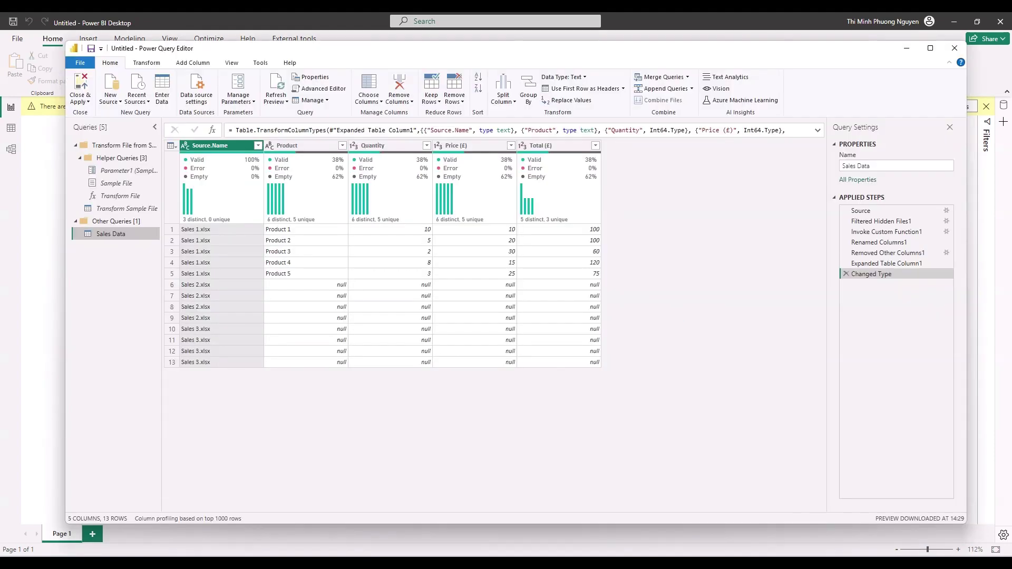
- Preview each file's table at the Removed Other Columns1 step and delete the Changed Type and Expanded Table Column1 steps
left_click(846, 253)
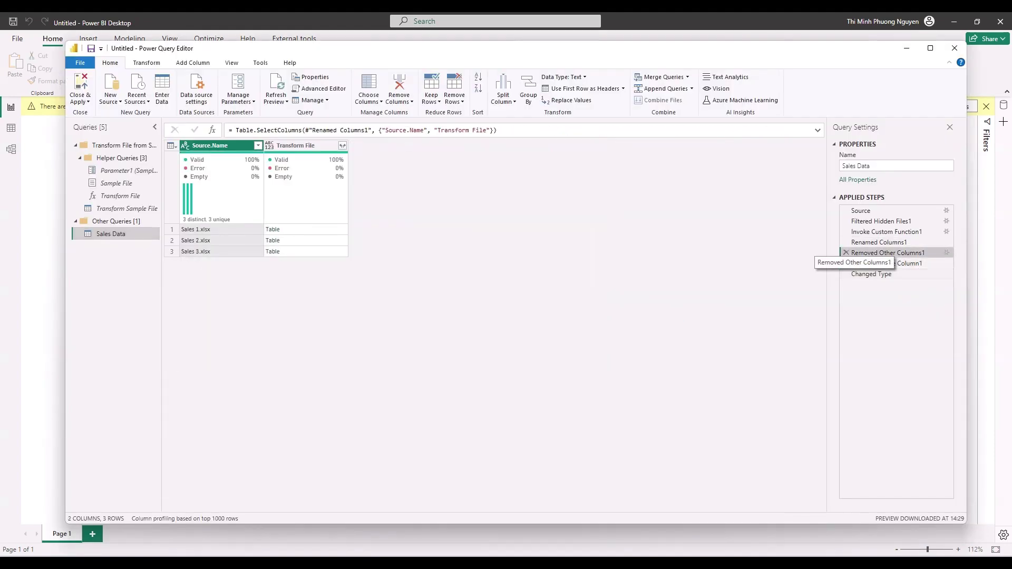
left_click(305, 229)
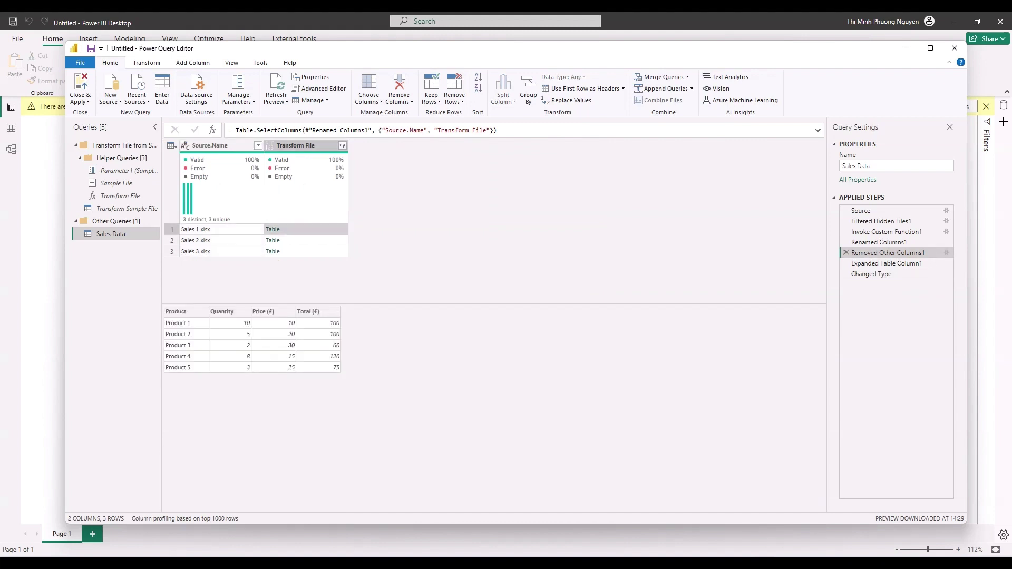
left_click(306, 240)
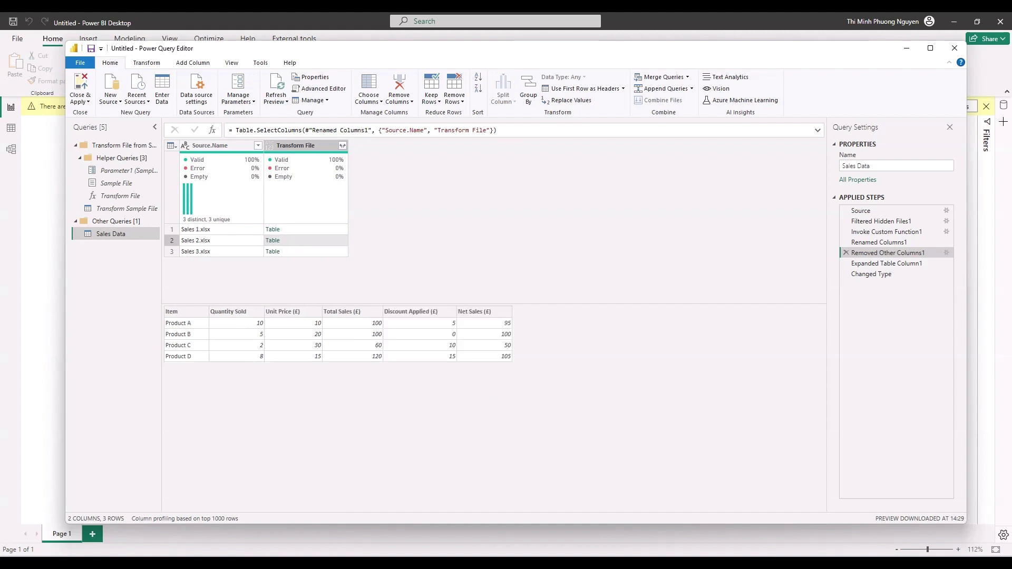
left_click(306, 252)
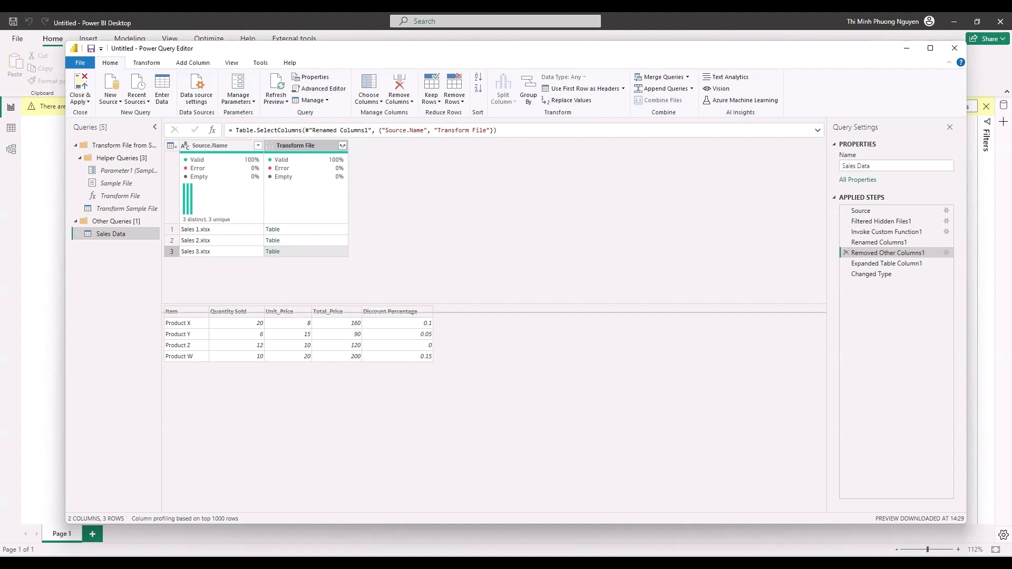
left_click(871, 274)
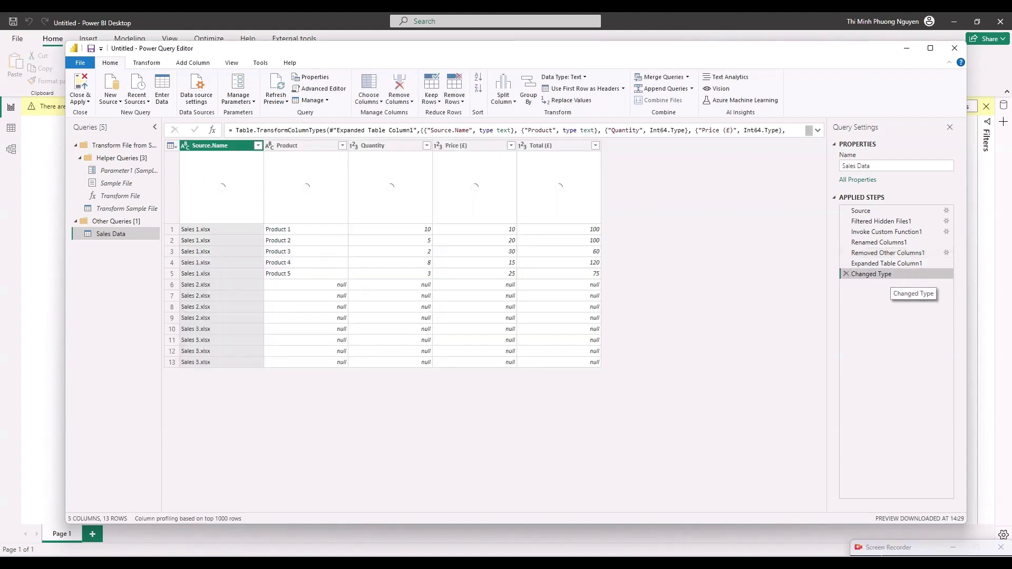
key("Delete")
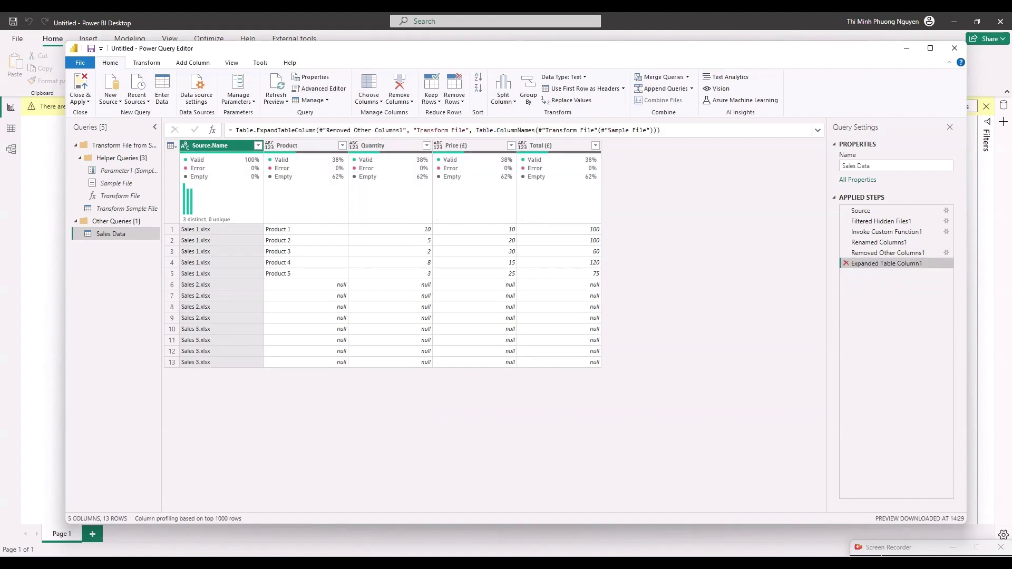
key("Delete")
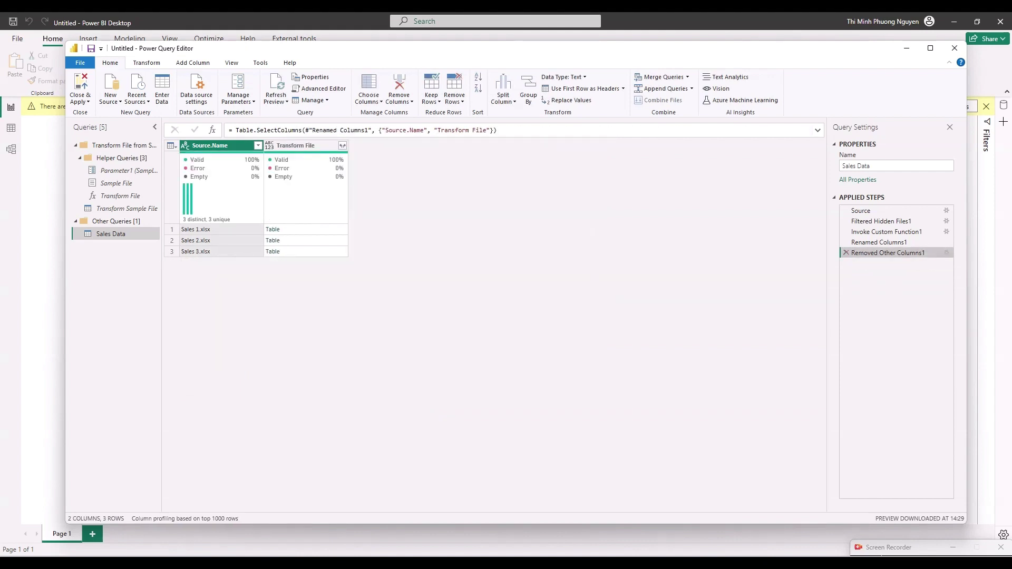
- Add a custom step to the Sales Data query that references the [Transform File] column of #"Removed Other Columns1"
left_click(295, 146)
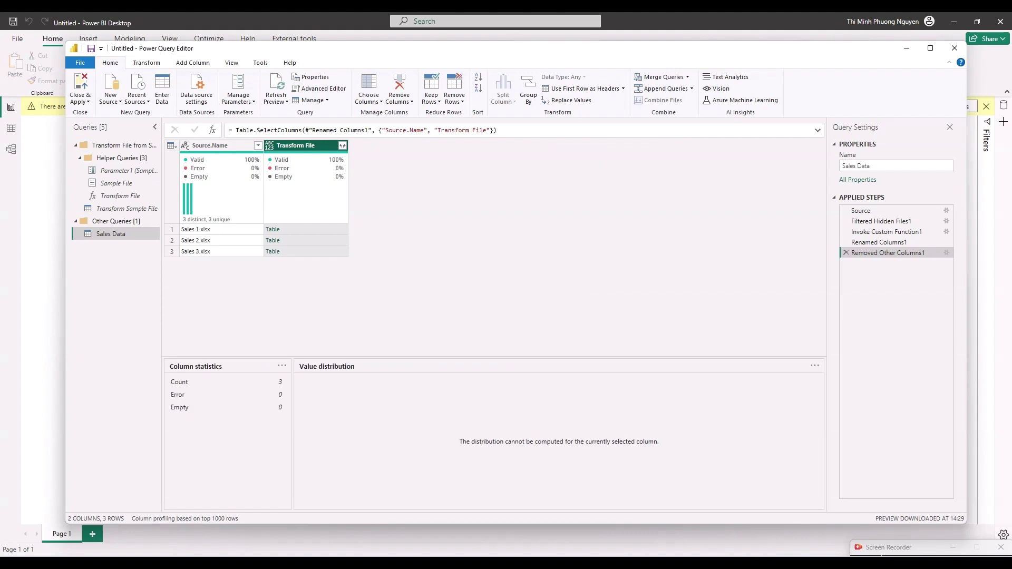
left_click_drag(437, 131, 487, 131)
key("ctrl+c")
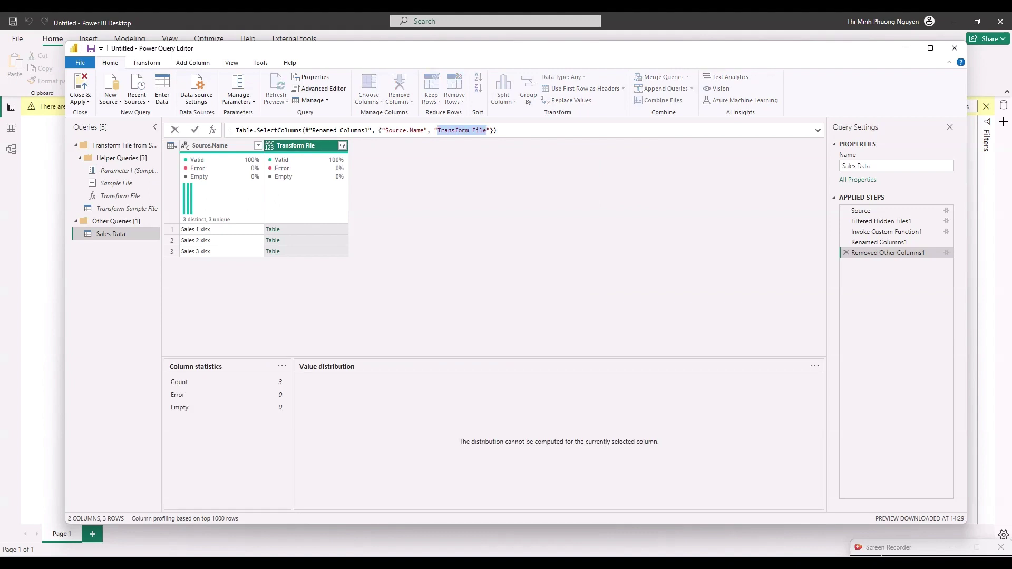
key("Escape")
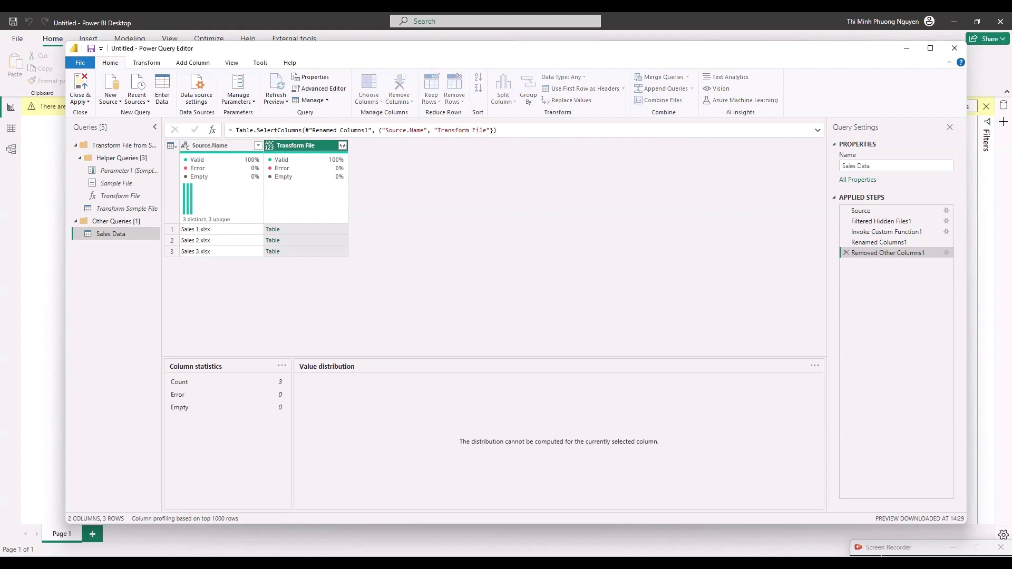
left_click(323, 130)
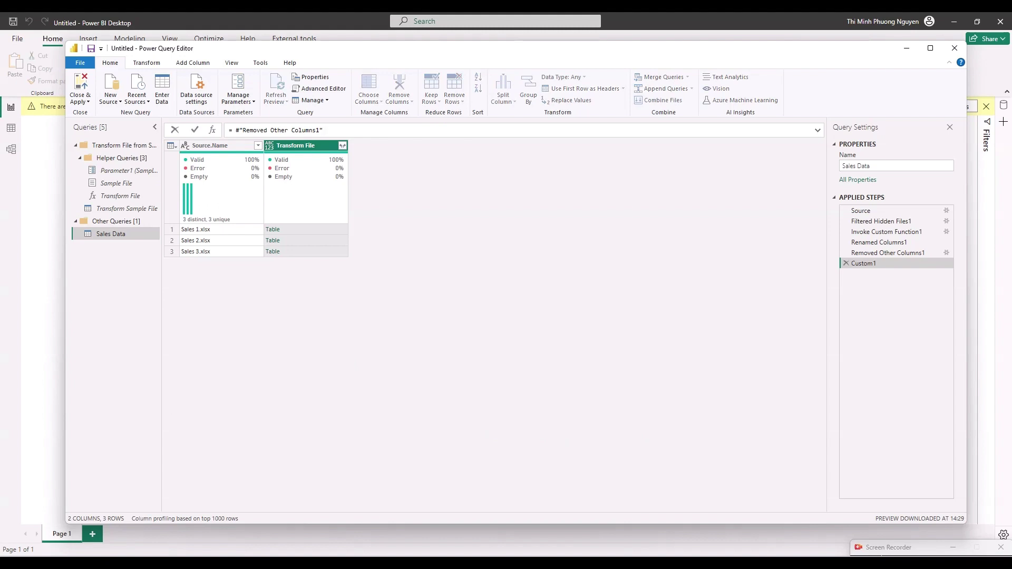
type("[")
key("ctrl+v")
- Wrap the custom step's column reference in List.Transform with Table.ColumnNames as the function to extract each table's column names
left_click(236, 130)
type("List")
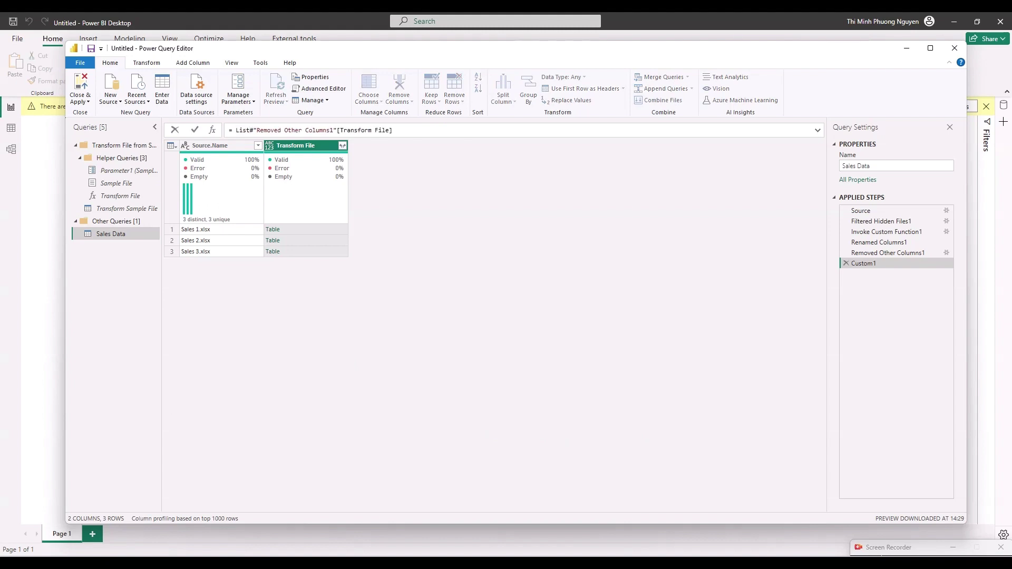
type(".Tras")
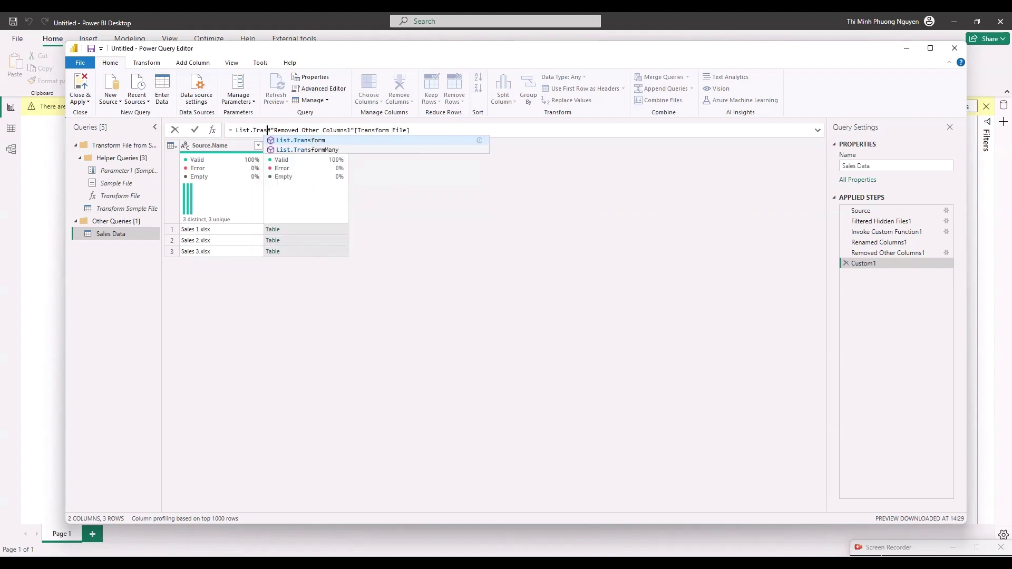
key("BackSpace")
type("nsform(")
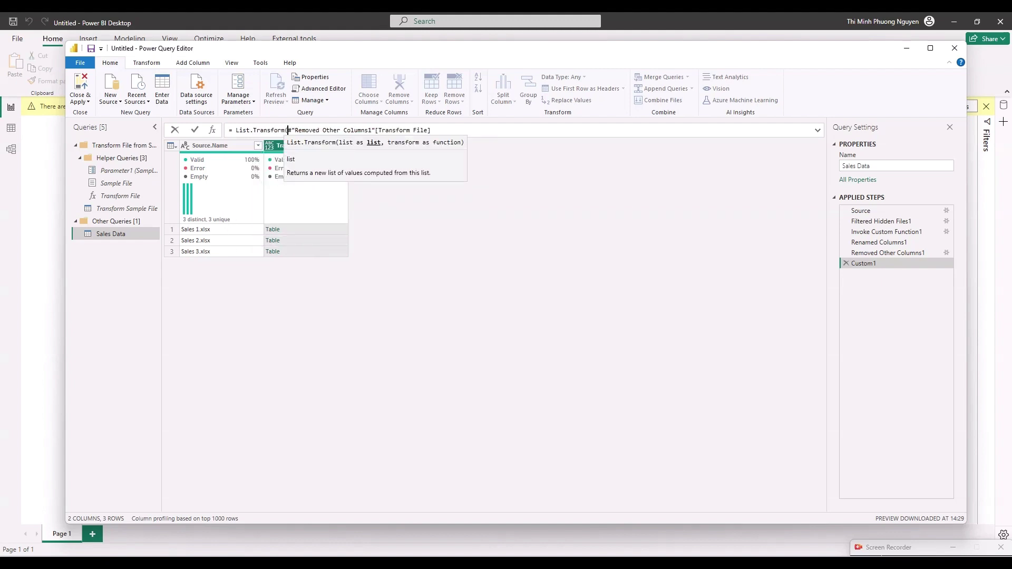
left_click(431, 130)
type(",")
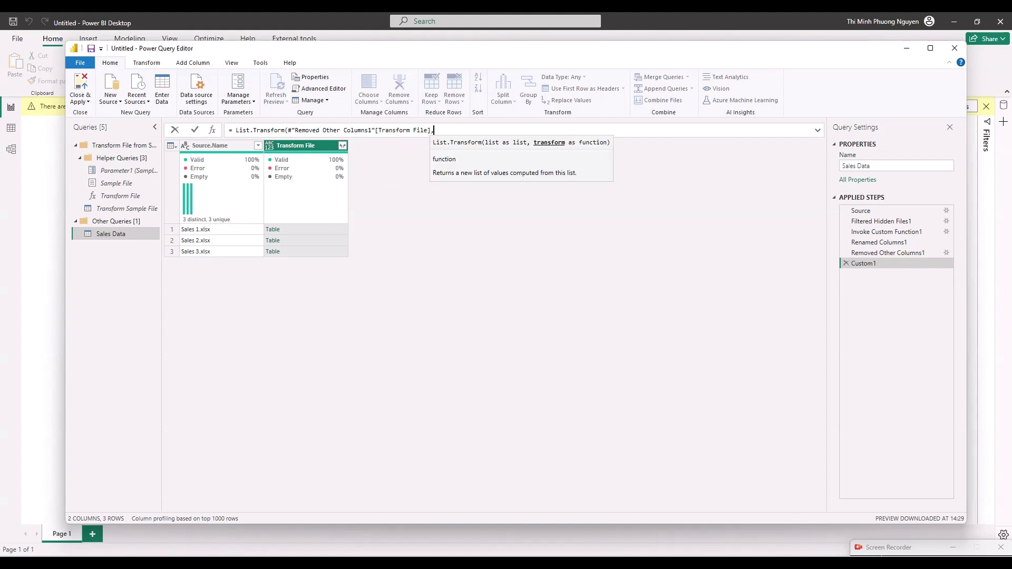
type("Table.")
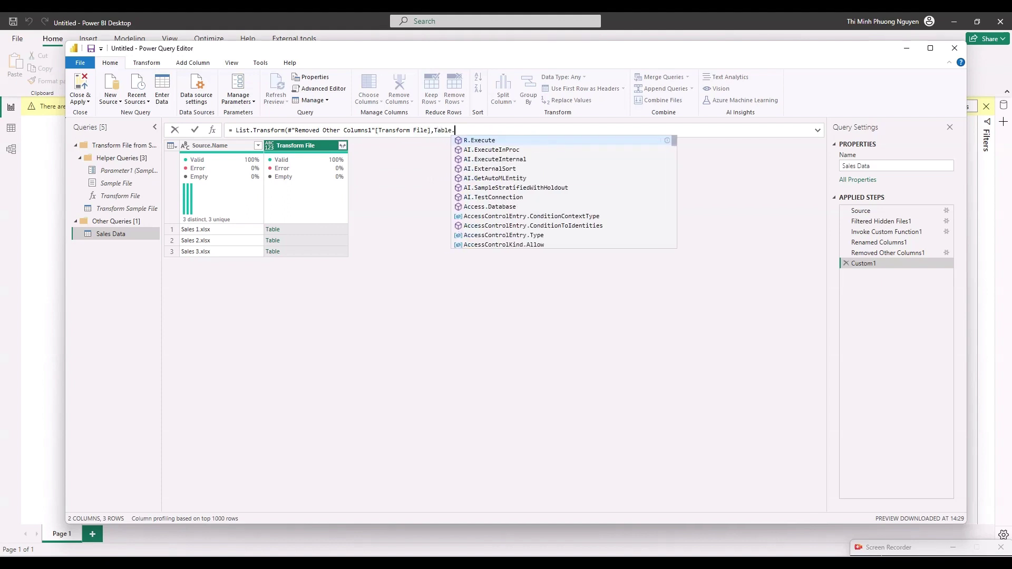
type("Column")
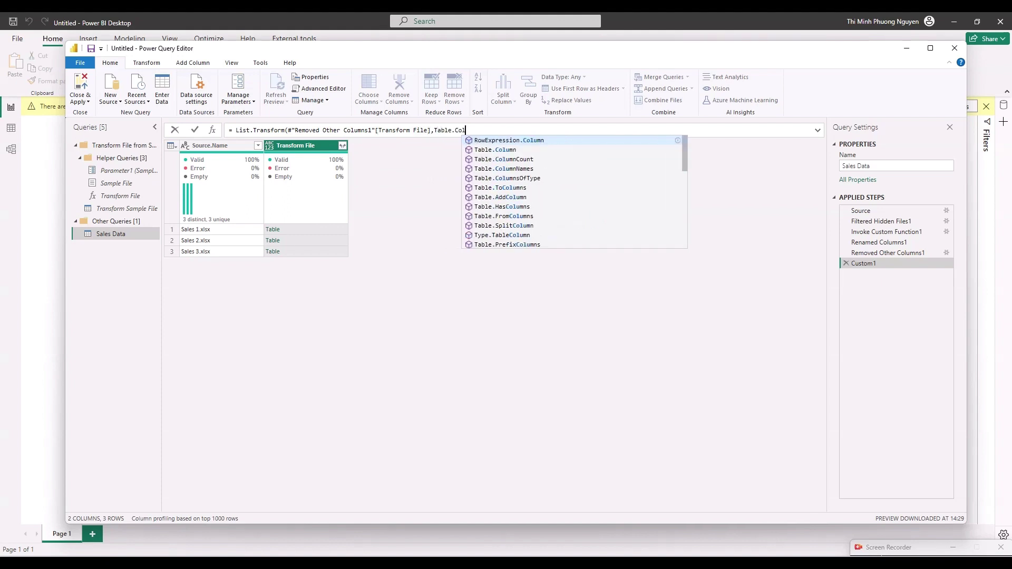
type("N")
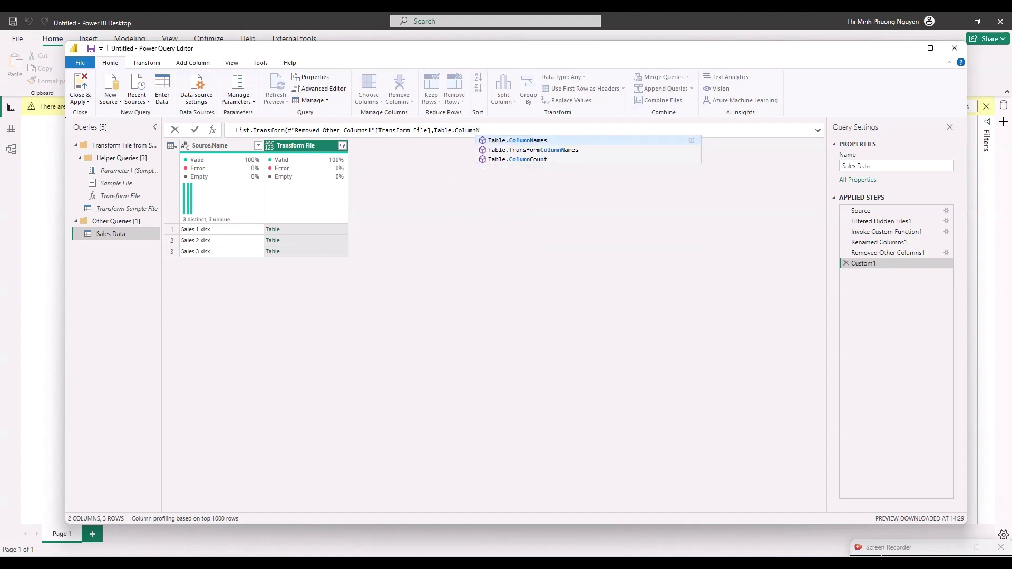
type("a")
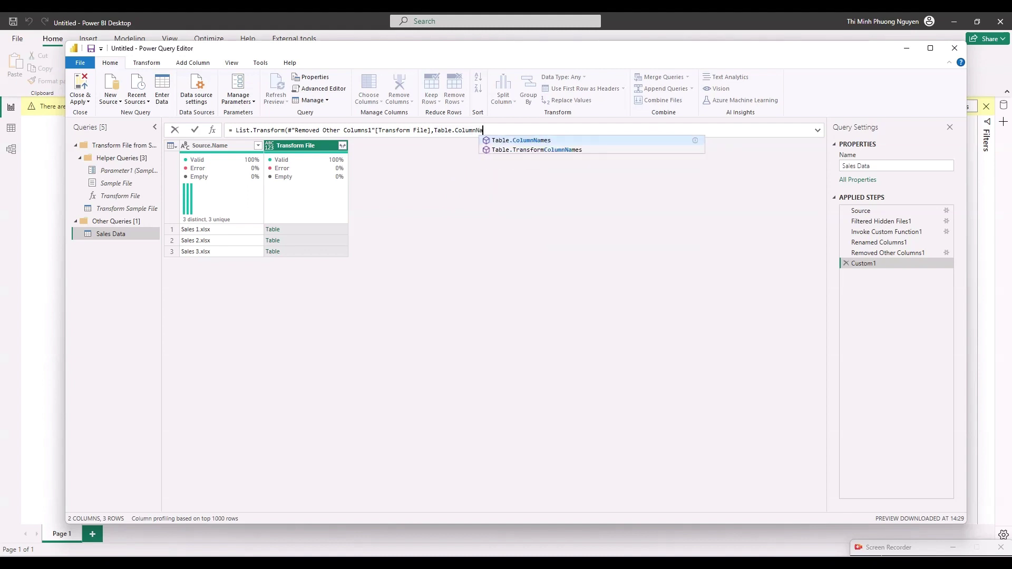
type("mes)")
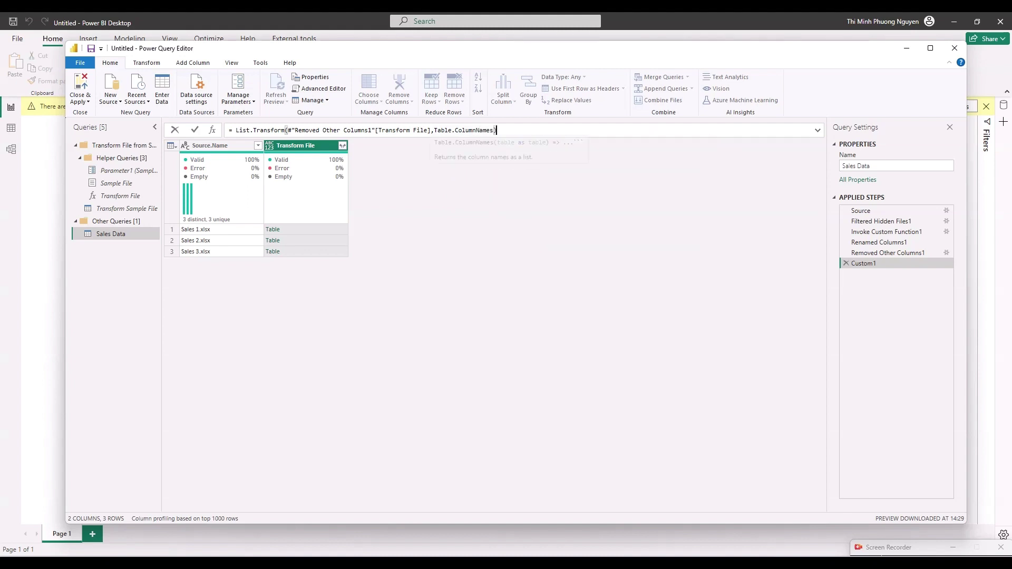
key("Return")
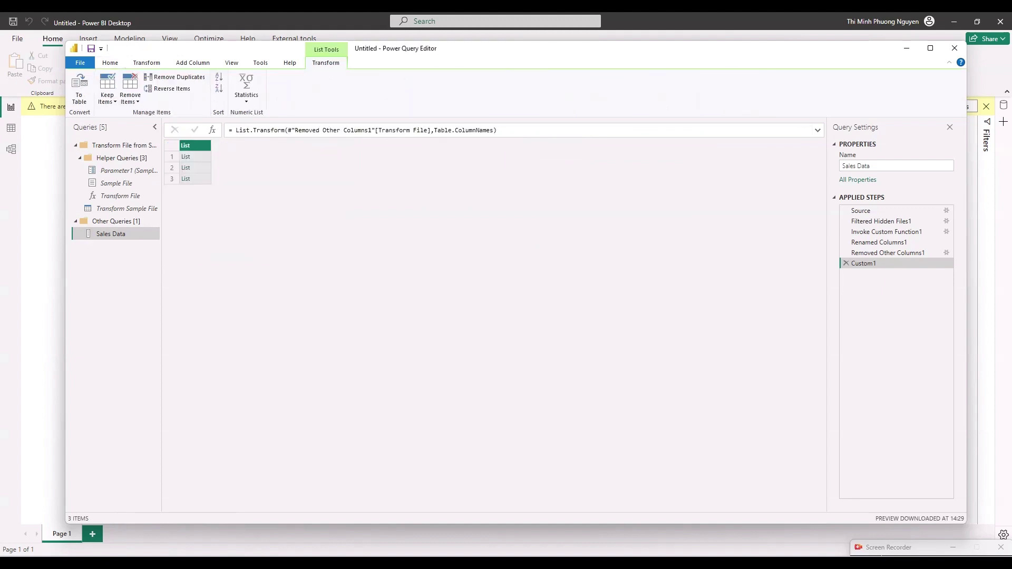
- Preview each file's column-name list and merge the lists by wrapping the custom step's formula in List.Combine
left_click(198, 157)
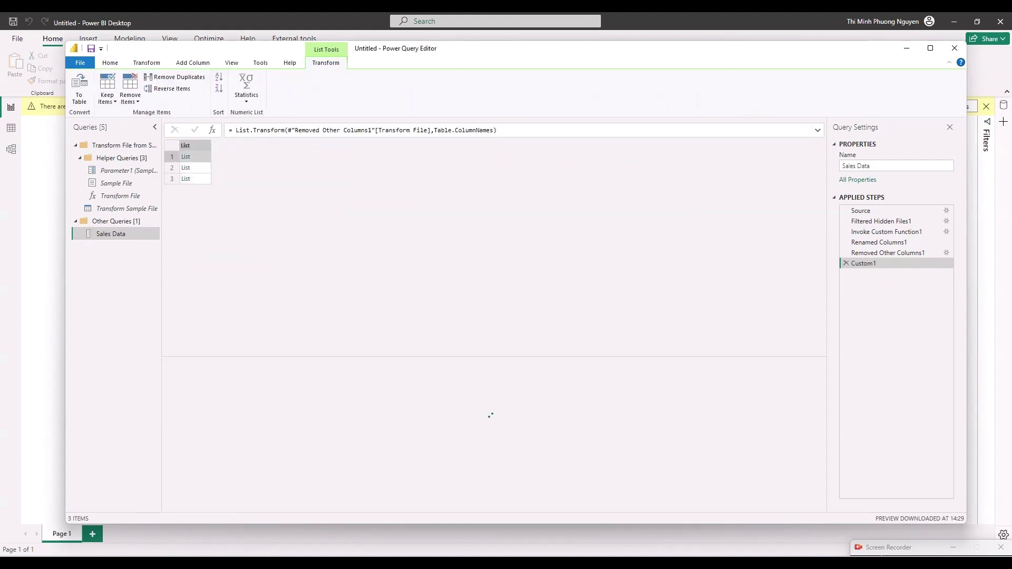
left_click(197, 167)
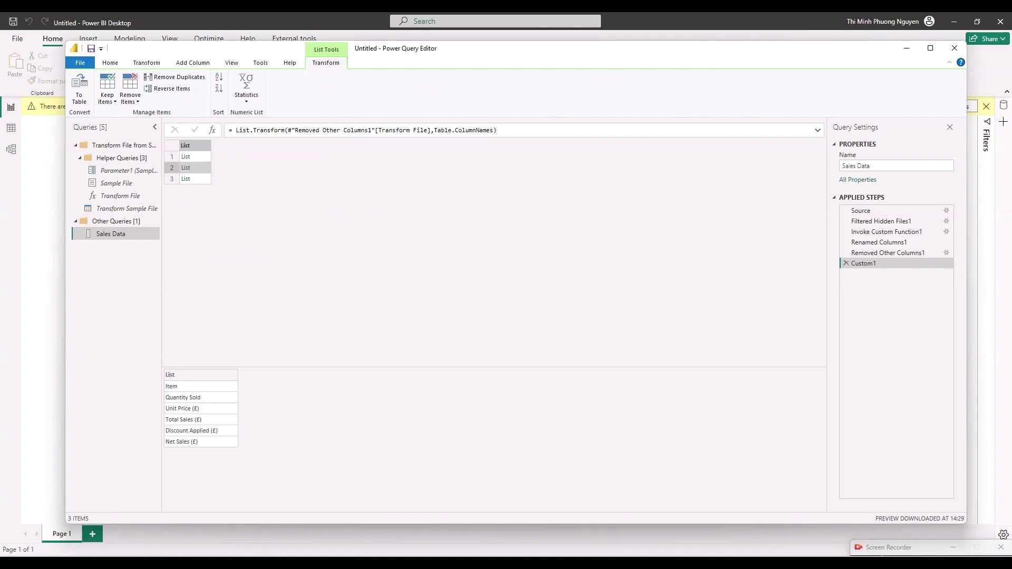
left_click(198, 178)
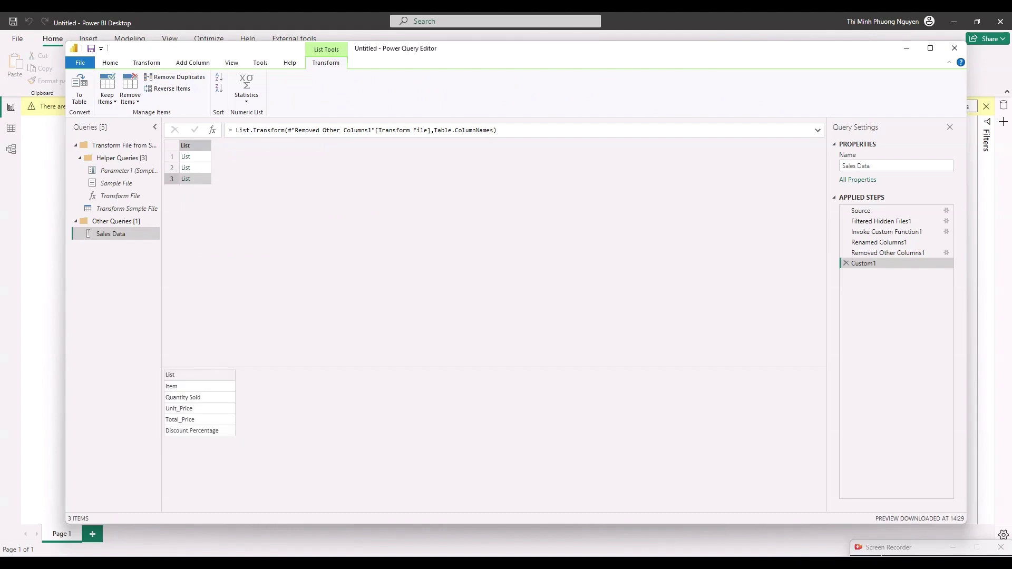
left_click(233, 130)
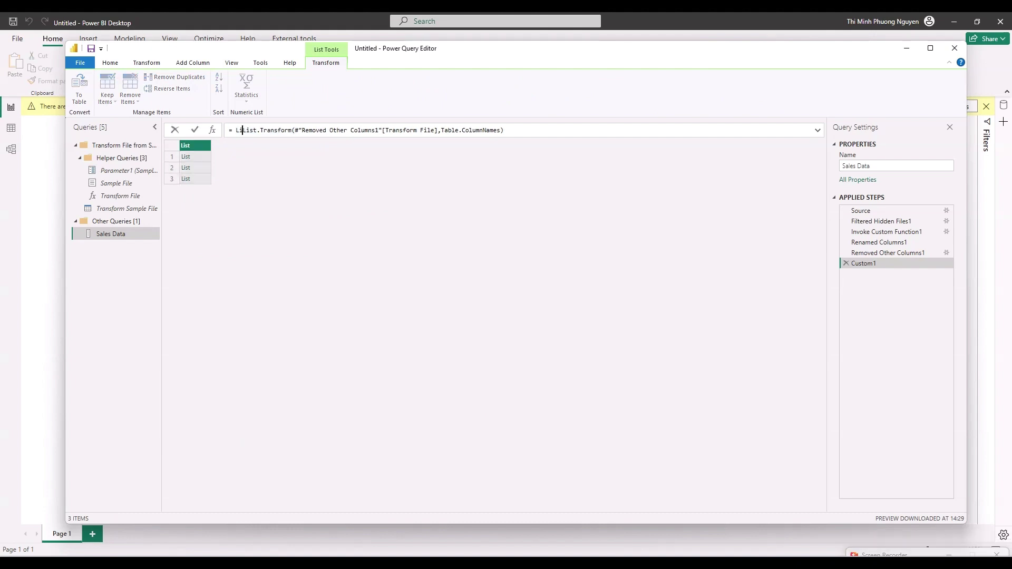
type("List.Combine(")
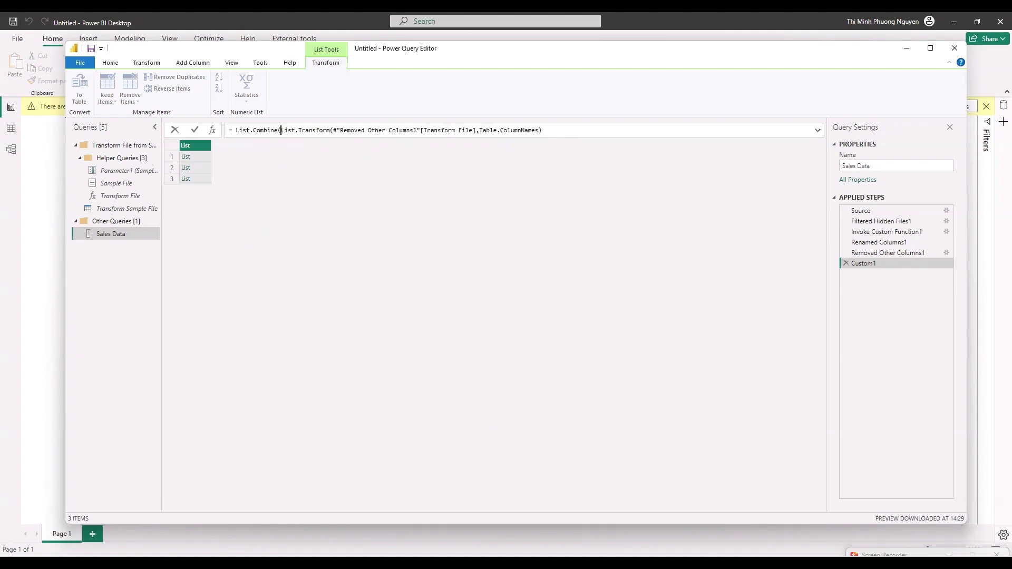
key("End")
type(")")
key("Return")
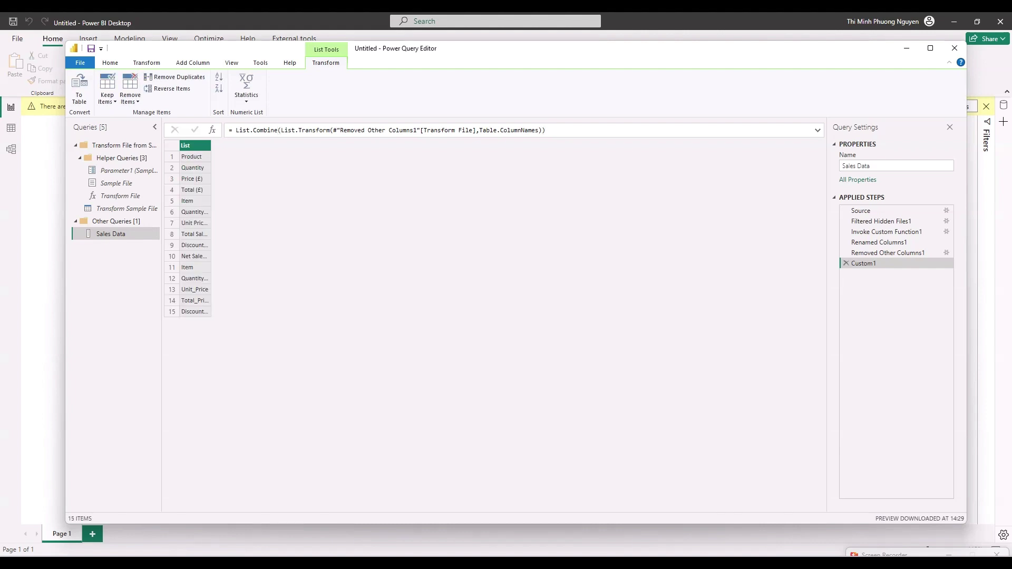
- Wrap the Custom1 step's formula in List.Distinct to remove duplicate column names
left_click(235, 130)
type("List.Di")
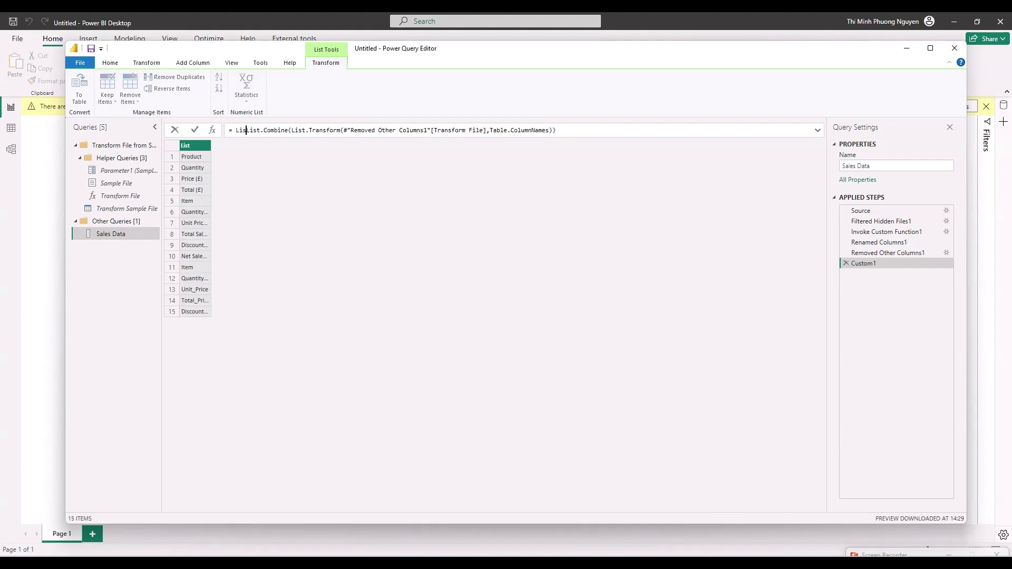
type("stinct(")
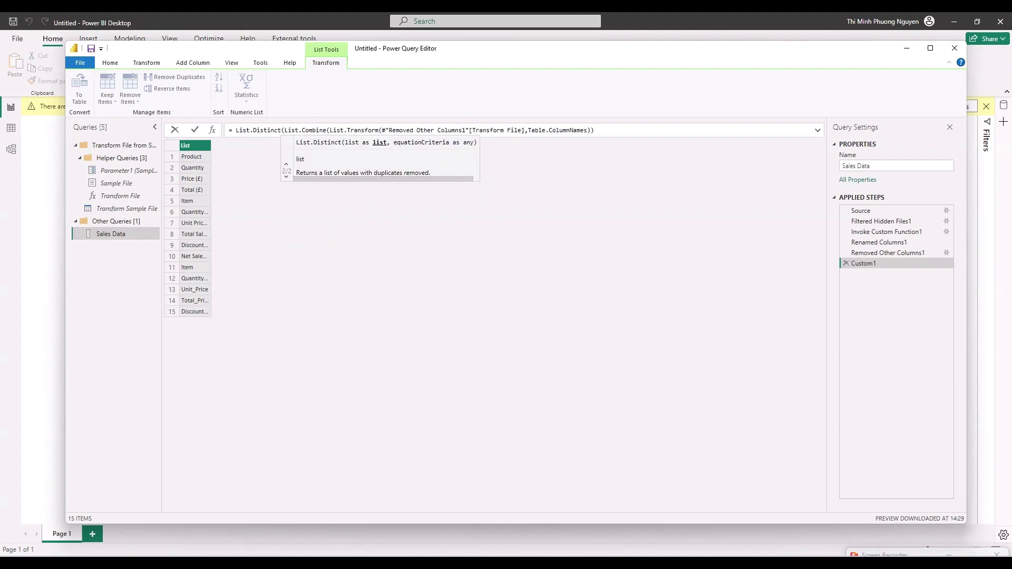
key("End")
type(")")
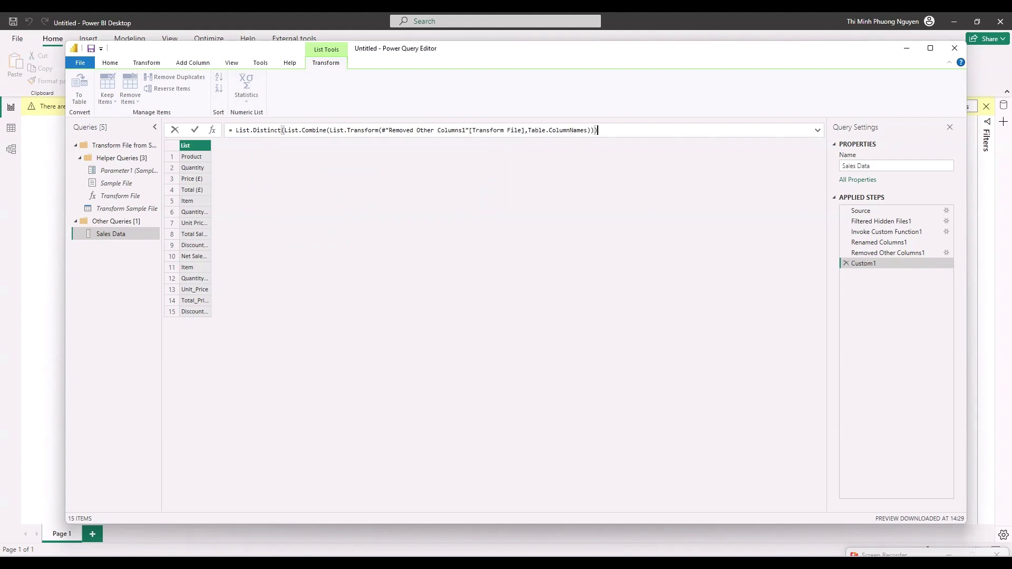
key("Return")
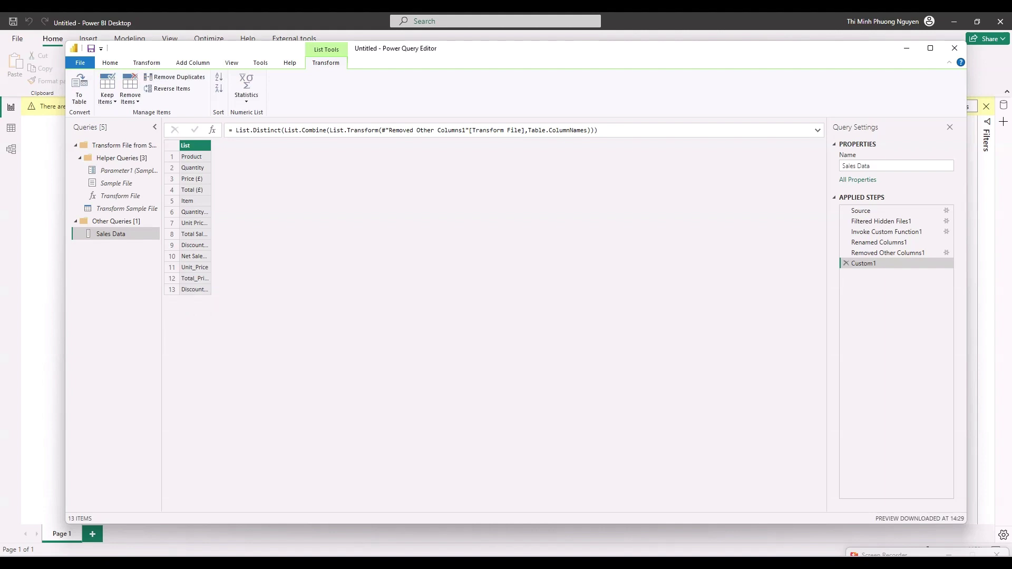
- Copy the entire list of distinct column names and paste it into a new manually entered table
left_click_drag(212, 146, 325, 145)
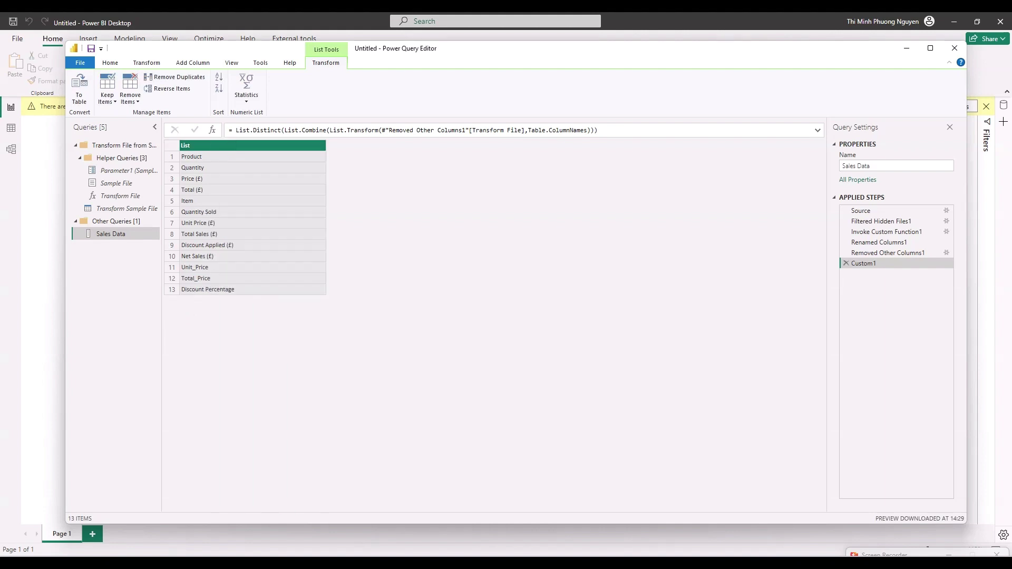
right_click(268, 145)
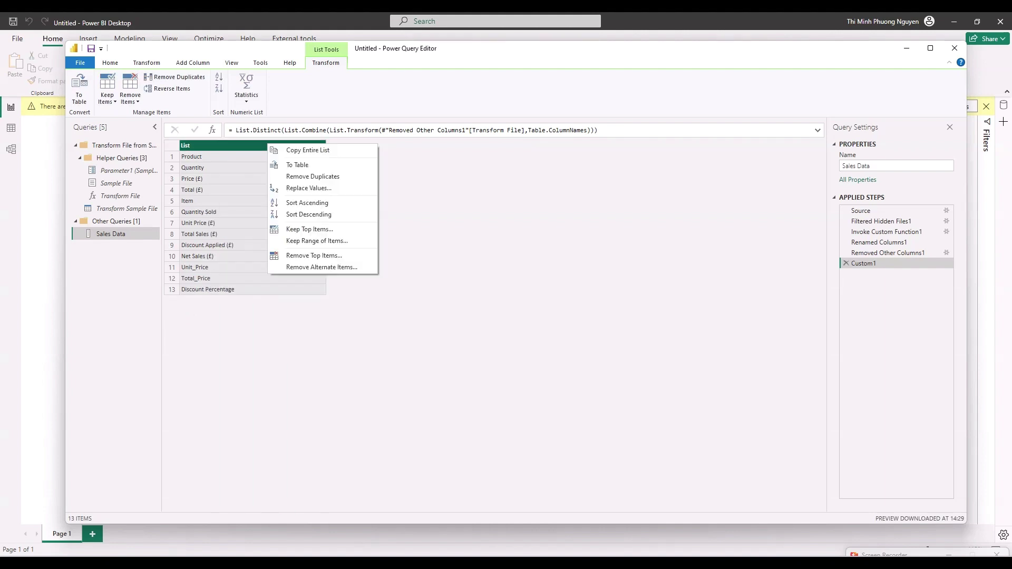
left_click(288, 150)
left_click(110, 63)
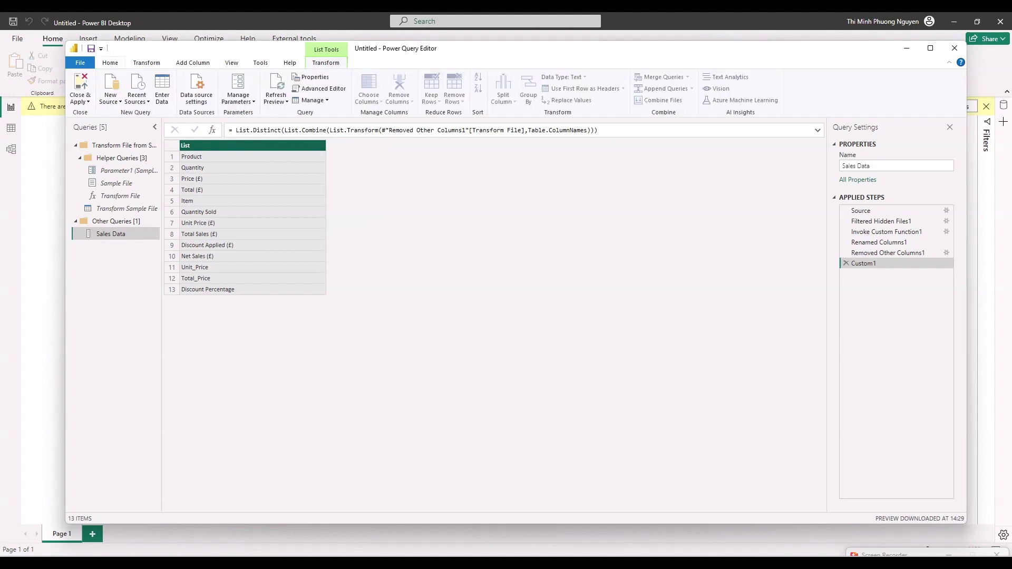
left_click(162, 88)
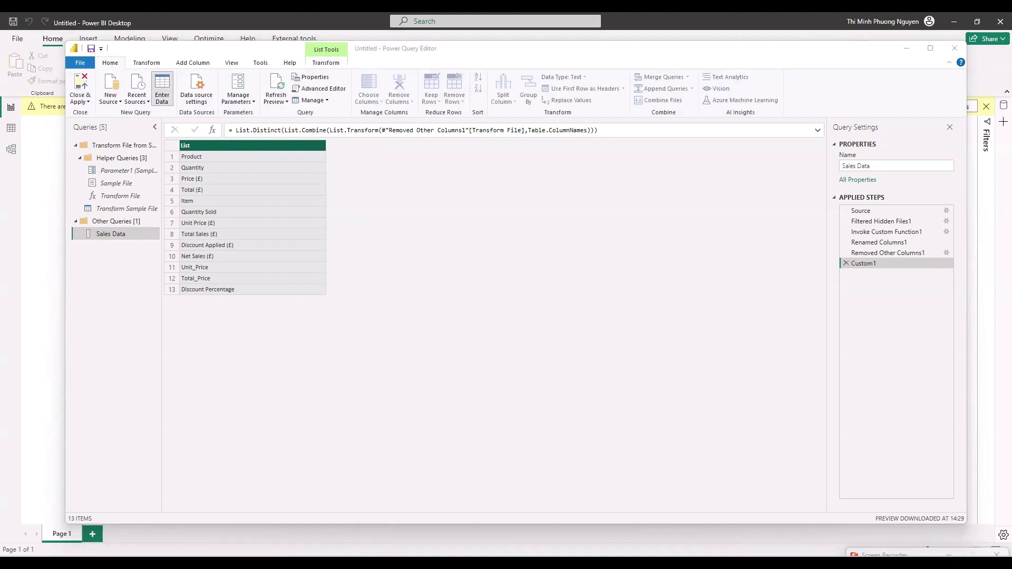
key("Down")
key("Up")
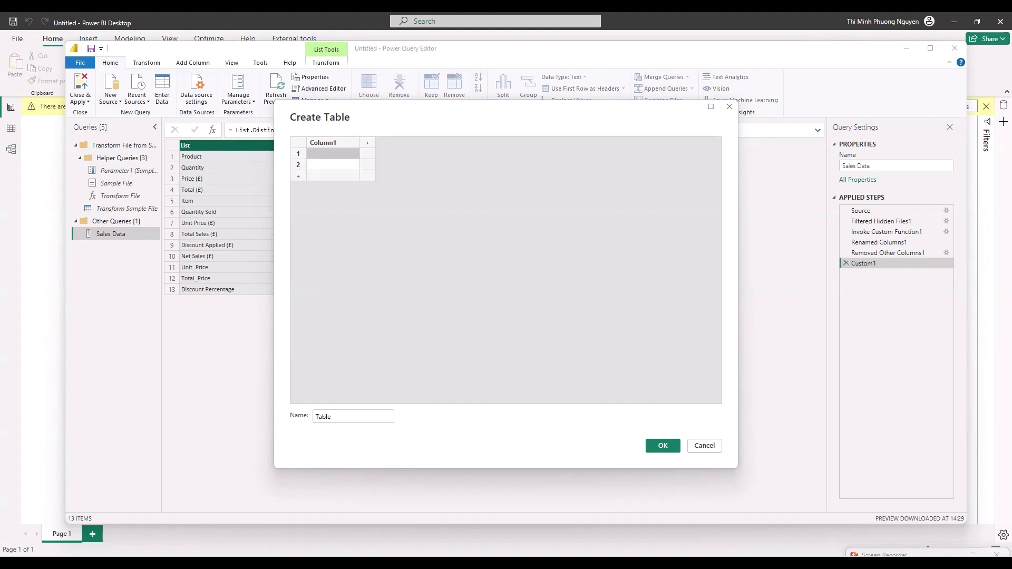
key("ctrl+v")
- Name the pasted column Old and add a second column named New
left_click(323, 142)
left_click(323, 142)
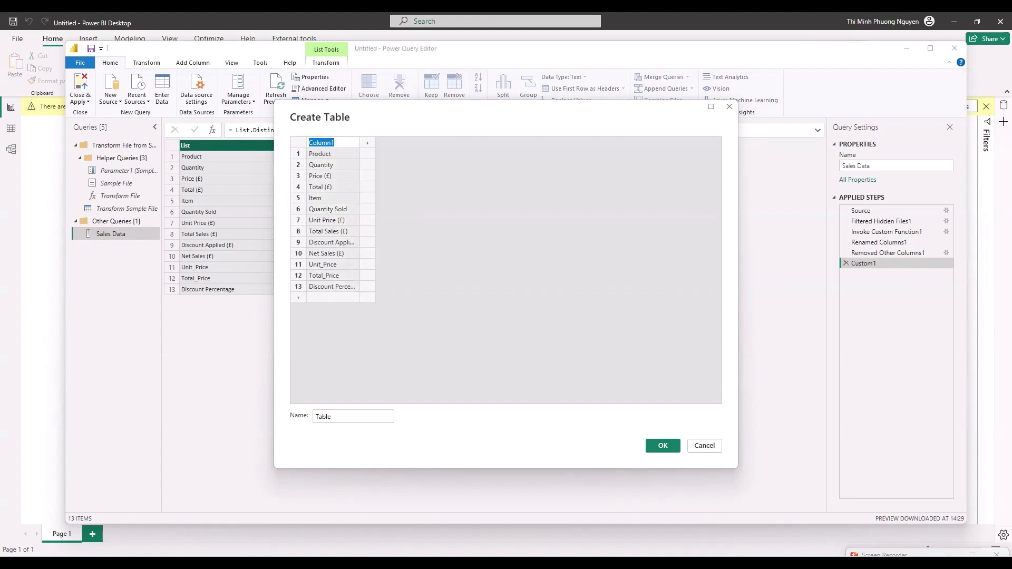
type("Old")
key("Return")
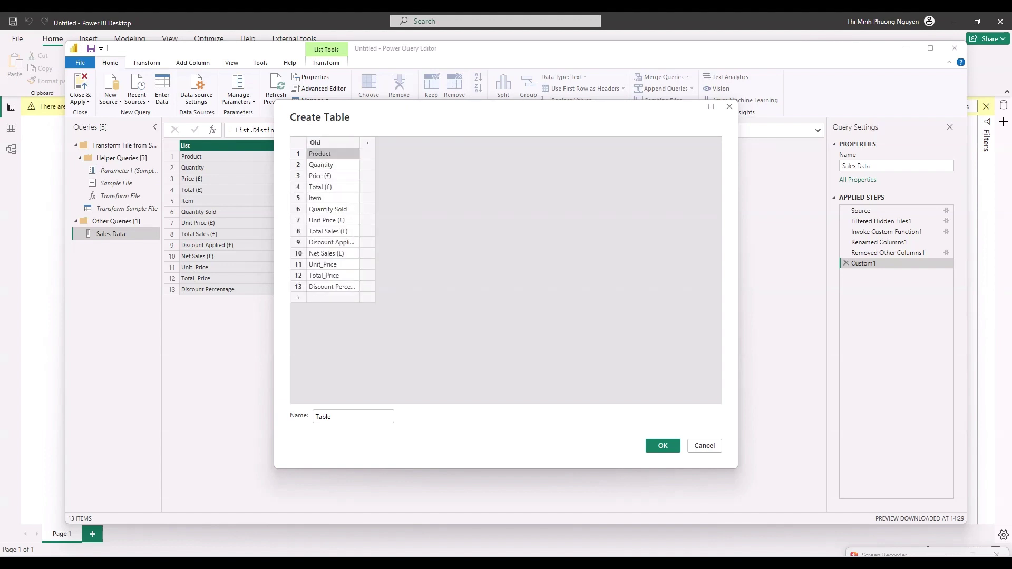
left_click(368, 142)
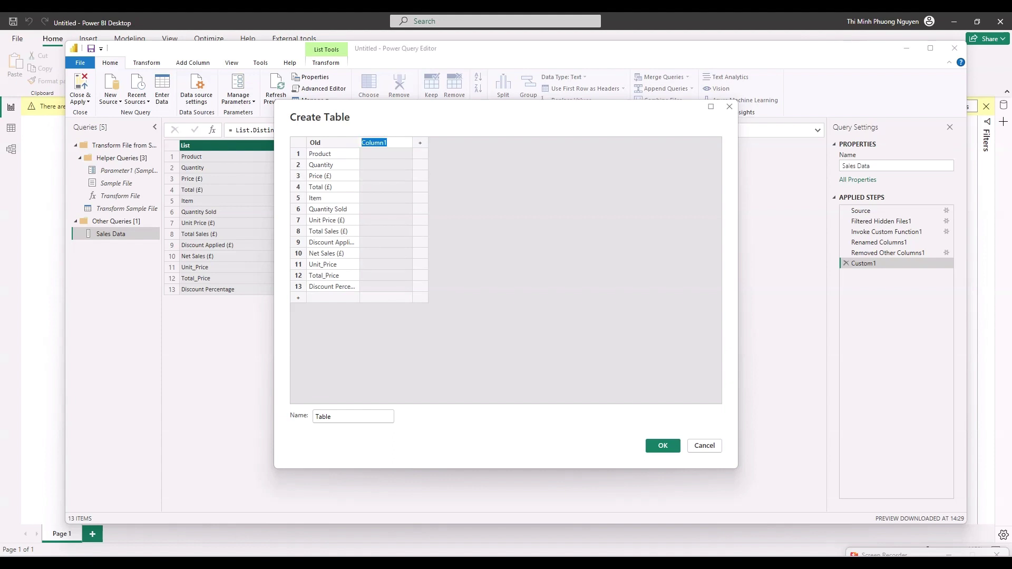
type("New")
key("Return")
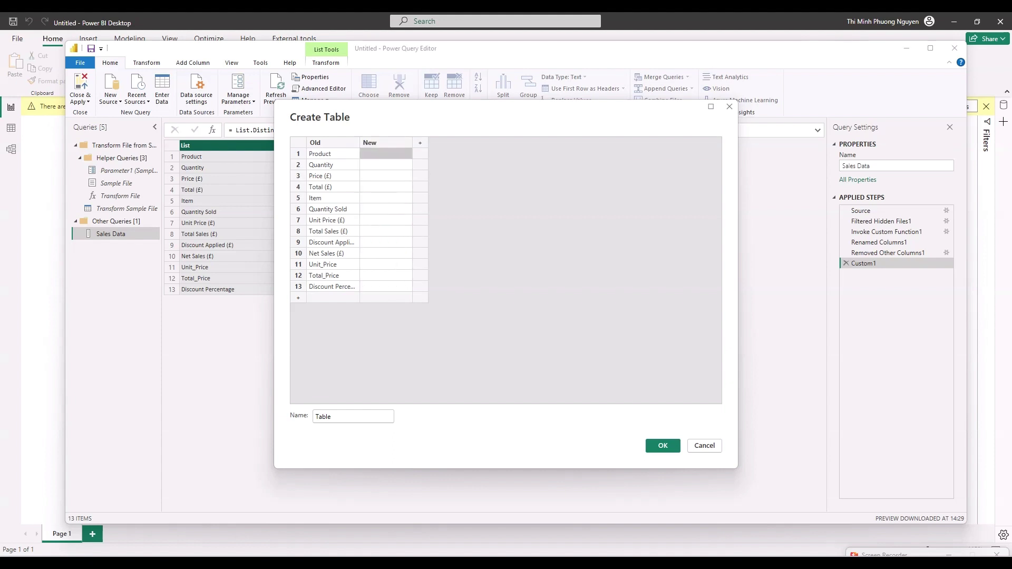
- In the New column, map Product and Quantity to themselves, Price (£) to Unit Price (£) and Total (£) to Total Sales (£)
left_click(332, 154)
left_click(332, 165)
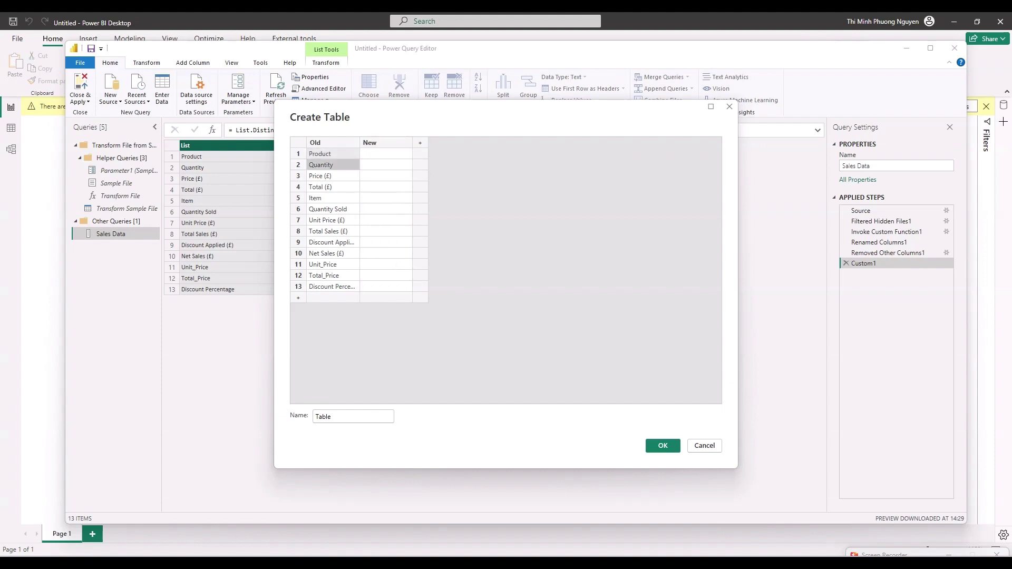
key("ctrl+c")
left_click(386, 154)
key("ctrl+v")
left_click(332, 220)
left_click(332, 231, "shift")
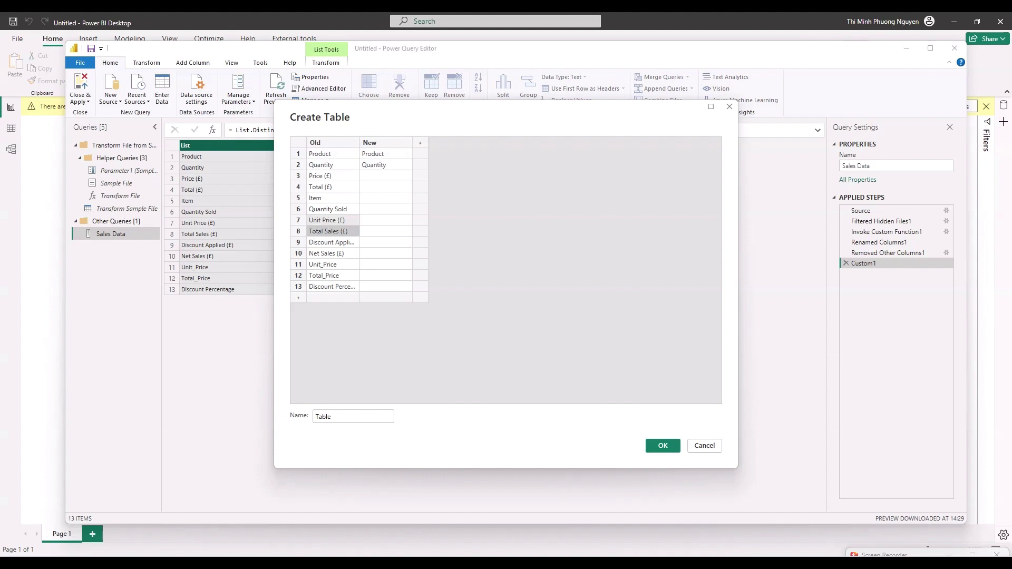
key("ctrl+c")
left_click(386, 176)
key("ctrl+v")
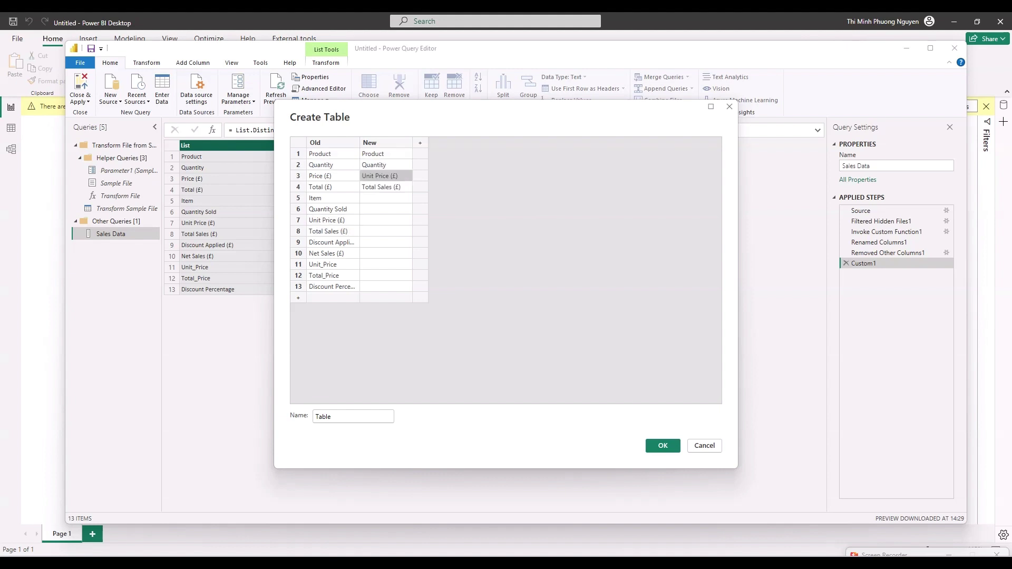
- Copy the first four New values into rows 5 to 8, mapping Item to Product and Quantity Sold to Quantity
left_click(386, 186)
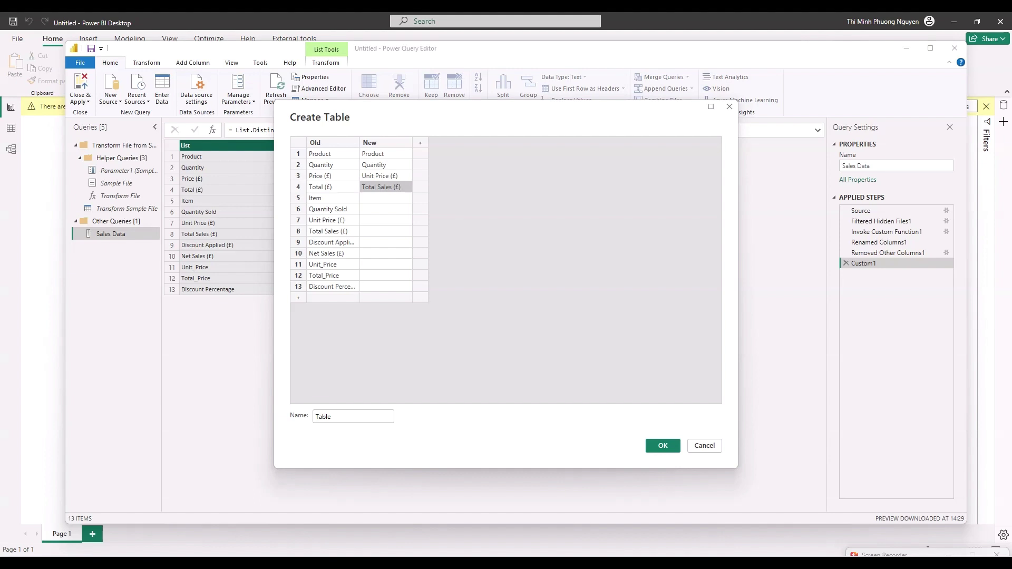
left_click(386, 154, "shift")
key("ctrl+c")
left_click(386, 198)
key("ctrl+v")
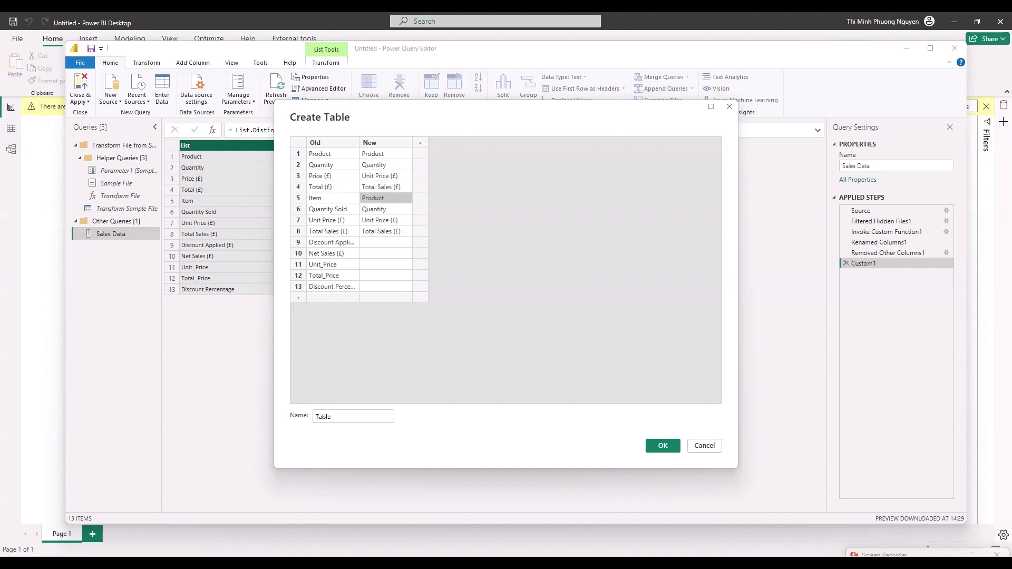
- Copy the old names Discount Applied (£) and Net Sales (£) into the New column of rows 9 and 10
left_click(331, 242)
key("ctrl+c")
left_click(386, 242)
key("ctrl+v")
left_click(332, 253)
key("ctrl+c")
left_click(386, 254)
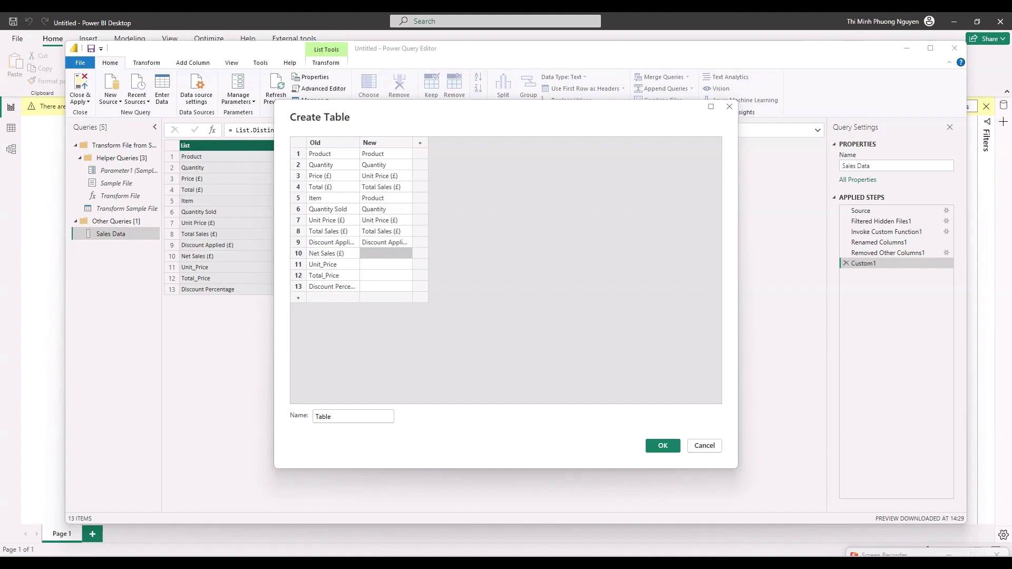
key("ctrl+v")
- Map Unit_Price to Unit Price (£), Total_Price to Total Sales (£) and Discount Percentage to Discount Applied (£)
left_click(386, 220)
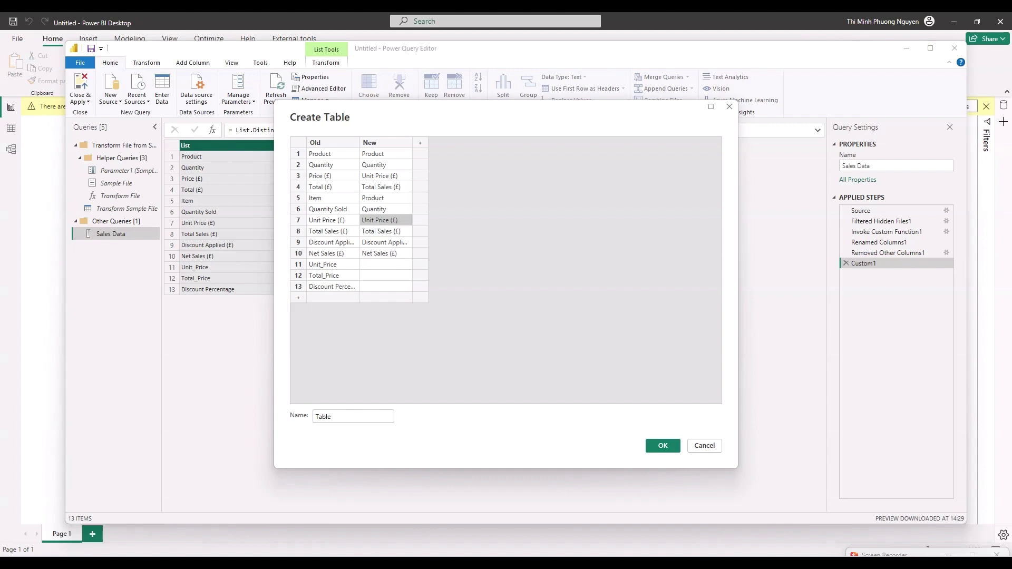
left_click(386, 242, "shift")
key("ctrl+c")
left_click(386, 264)
key("ctrl+v")
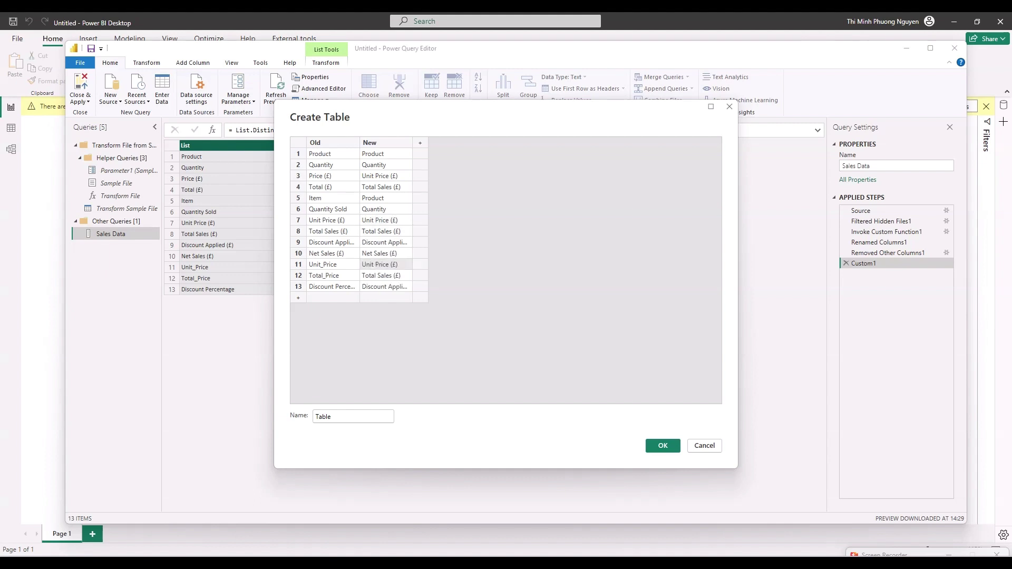
- Create the Old/New table and rename its query to Mapping
left_click(663, 445)
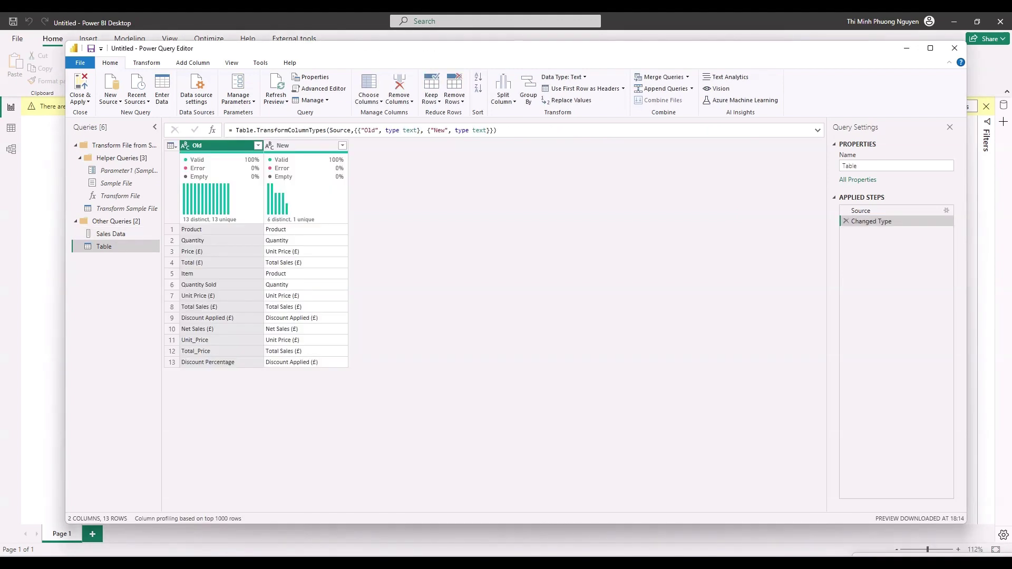
left_click(897, 165)
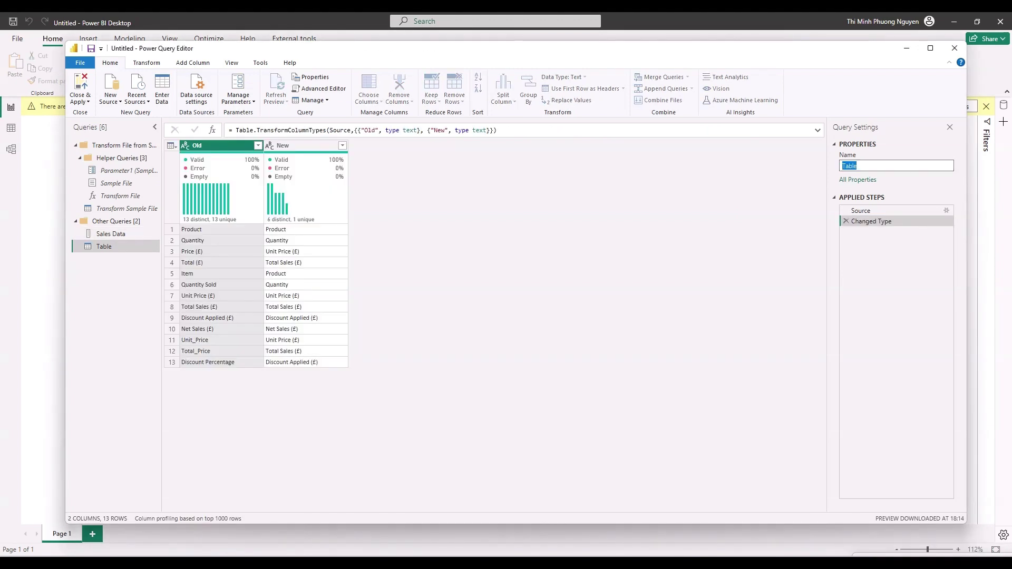
type("Mapping")
key("Return")
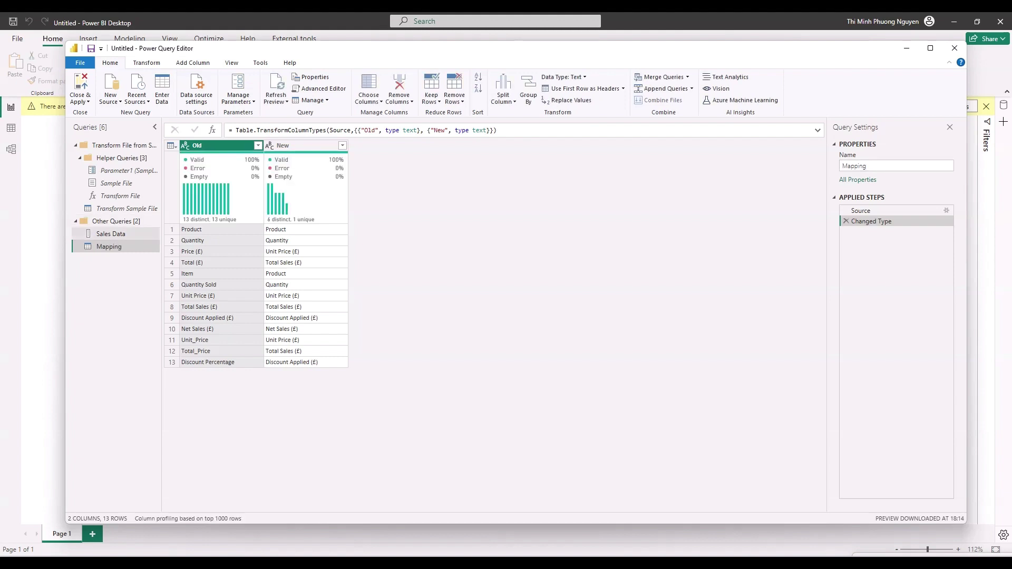
- Add a custom step after Custom1 in the Sales Data query that references #"Removed Other Columns1"
left_click(111, 233)
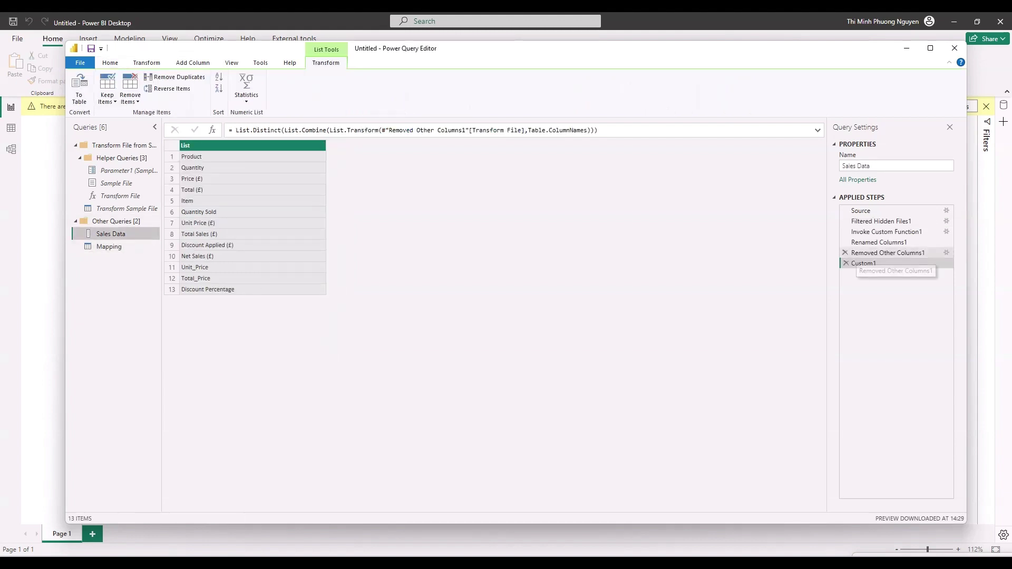
left_click(887, 253)
right_click(918, 253)
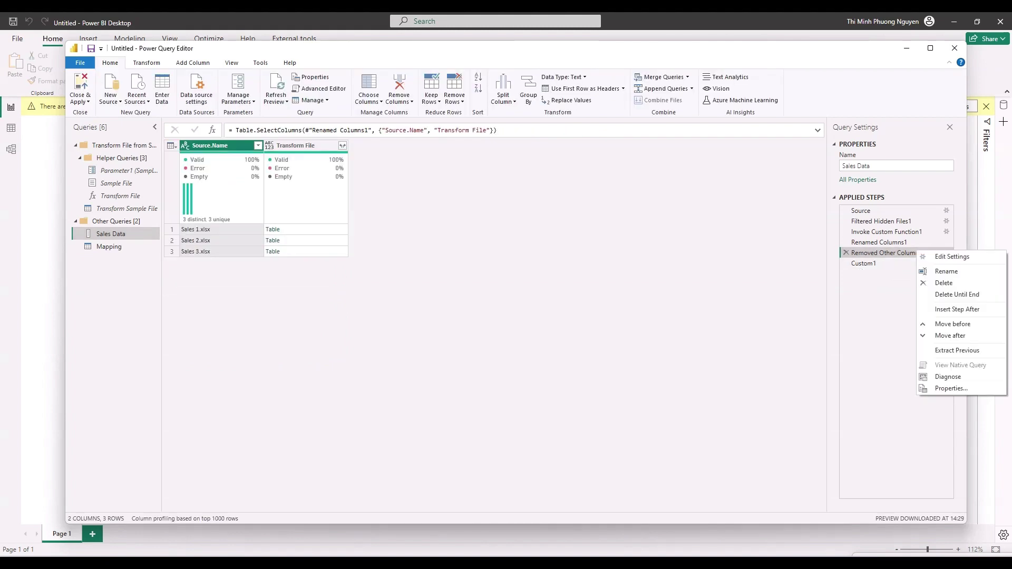
left_click(947, 271)
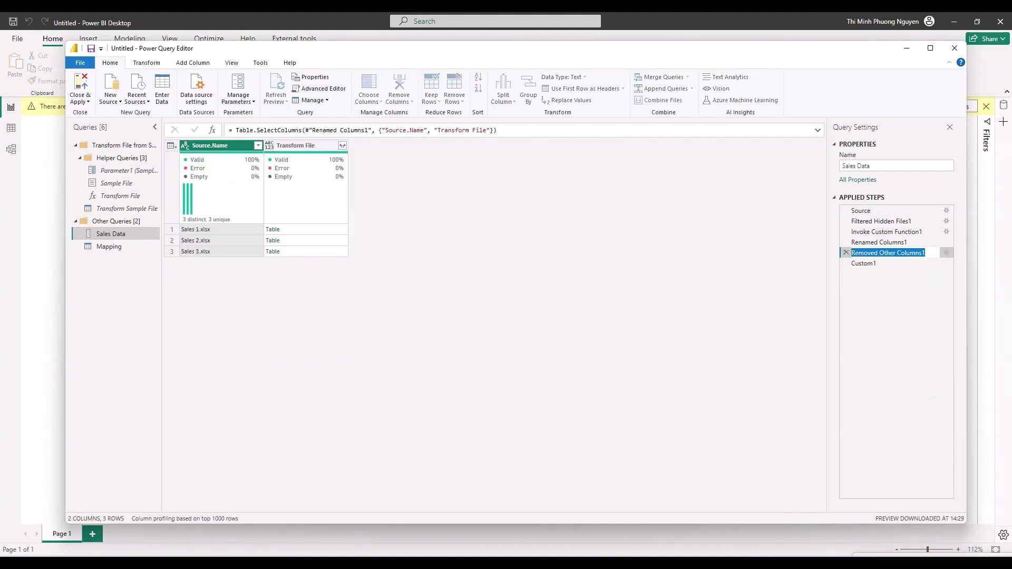
left_click(300, 145)
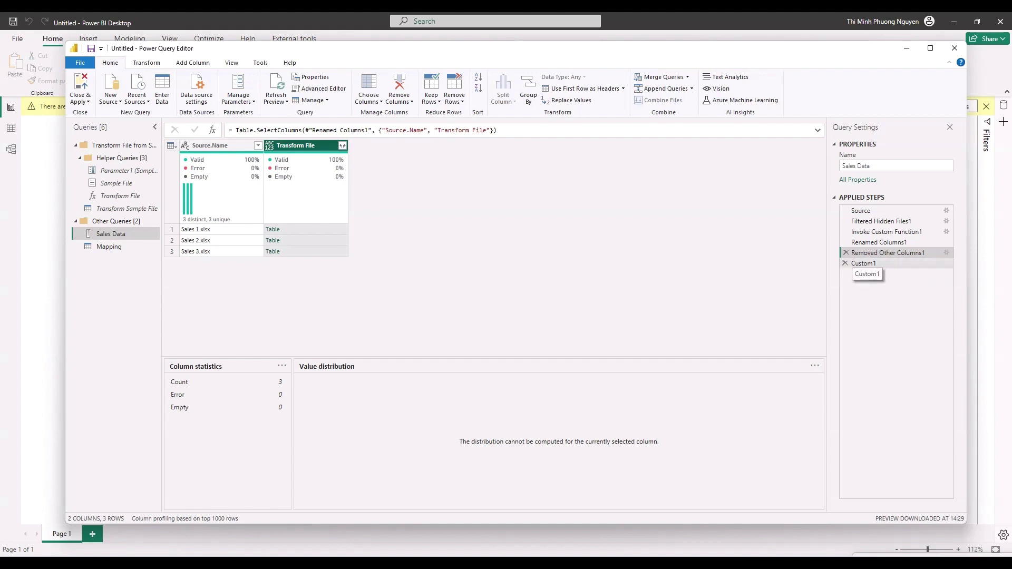
left_click(864, 264)
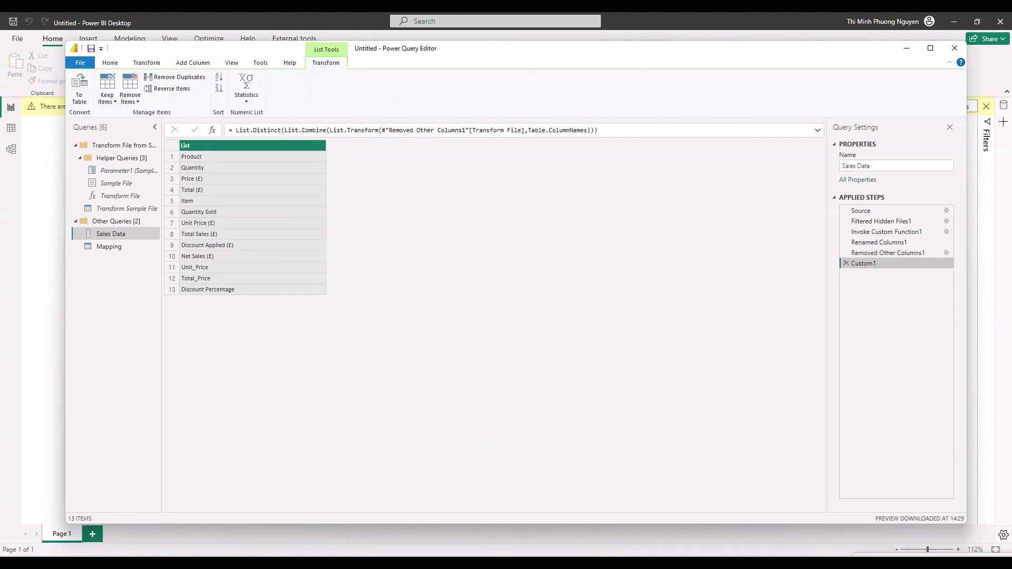
left_click(212, 129)
double_click(247, 129)
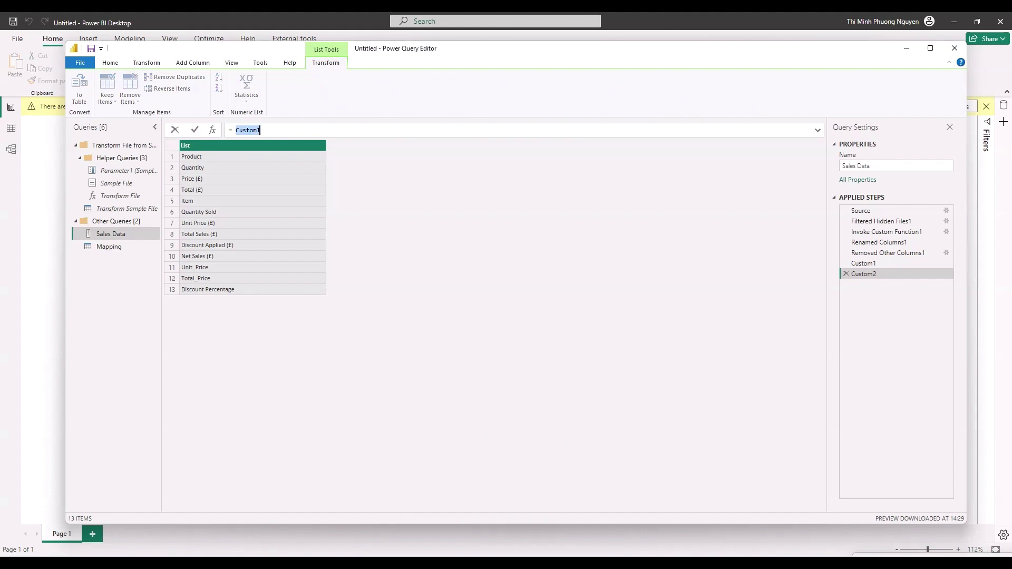
type("#\"Removed Other Columns1\"")
key("Tab")
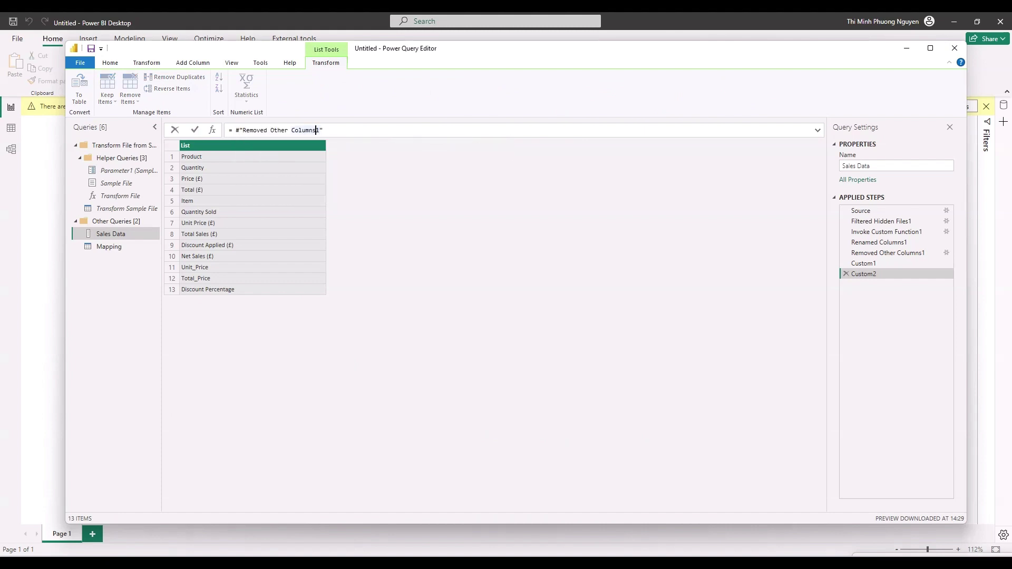
- Wrap #"Removed Other Columns1" in Table.TransformColumns and start its transformation list with the "Transform File" column
left_click(235, 131)
type("Table.TransformColumns")
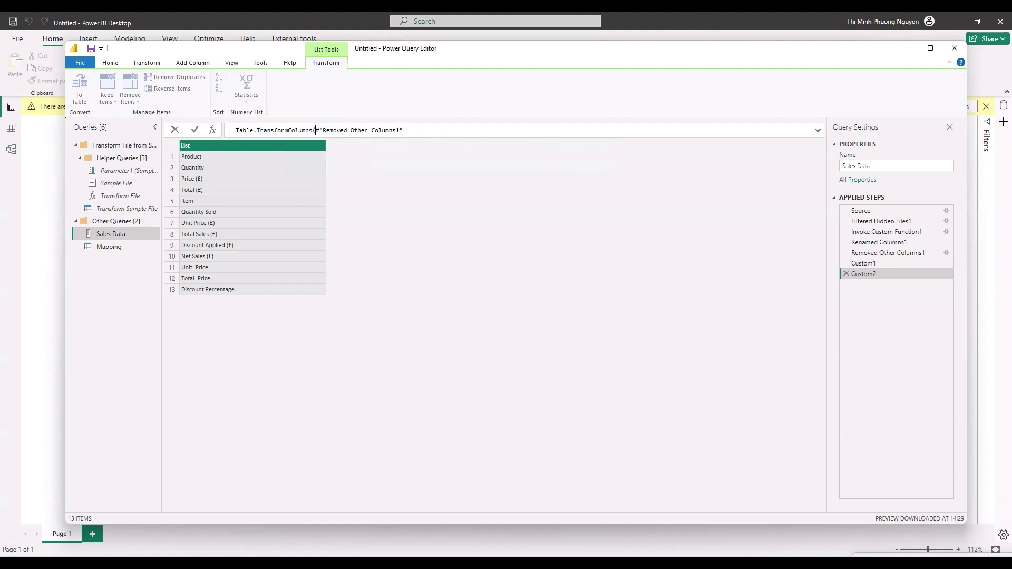
type("(")
key("End")
type(",")
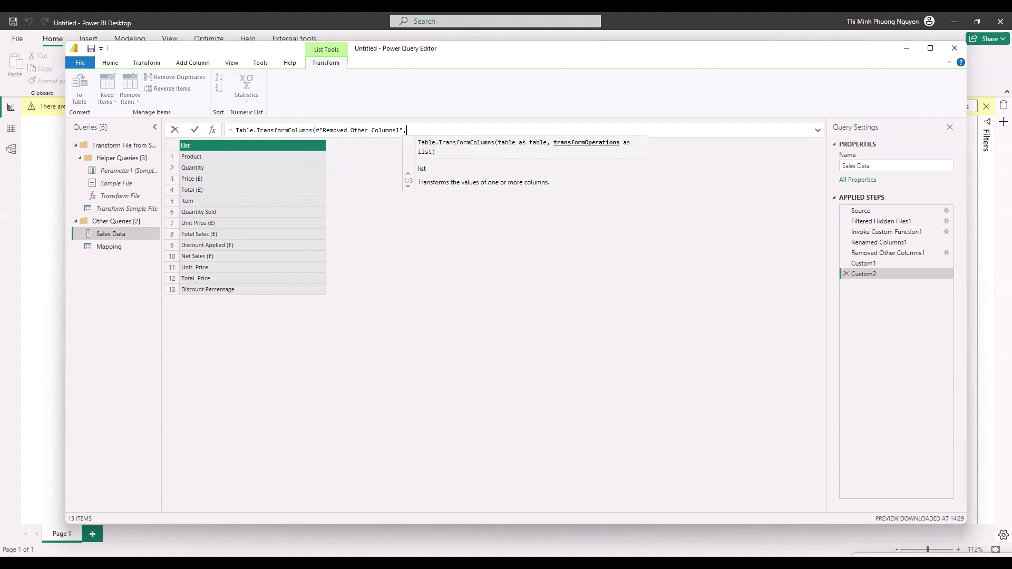
type("{")
type("{\"")
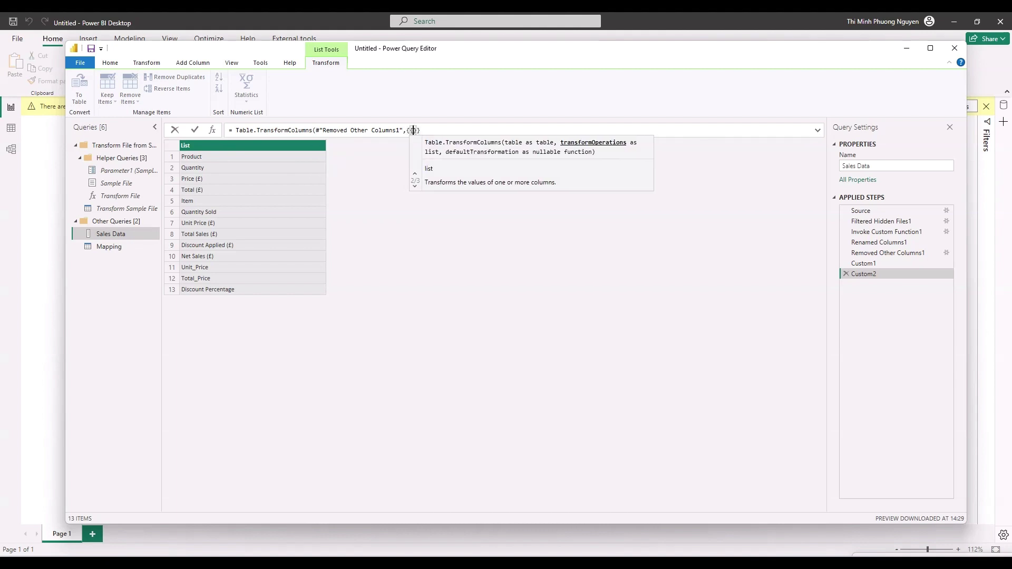
type("Transf")
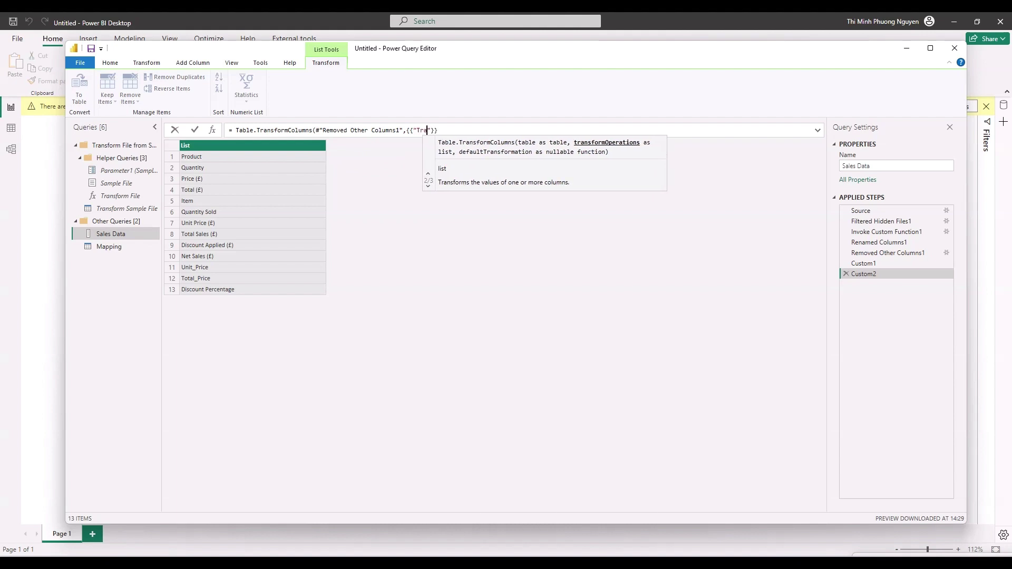
type("orm File")
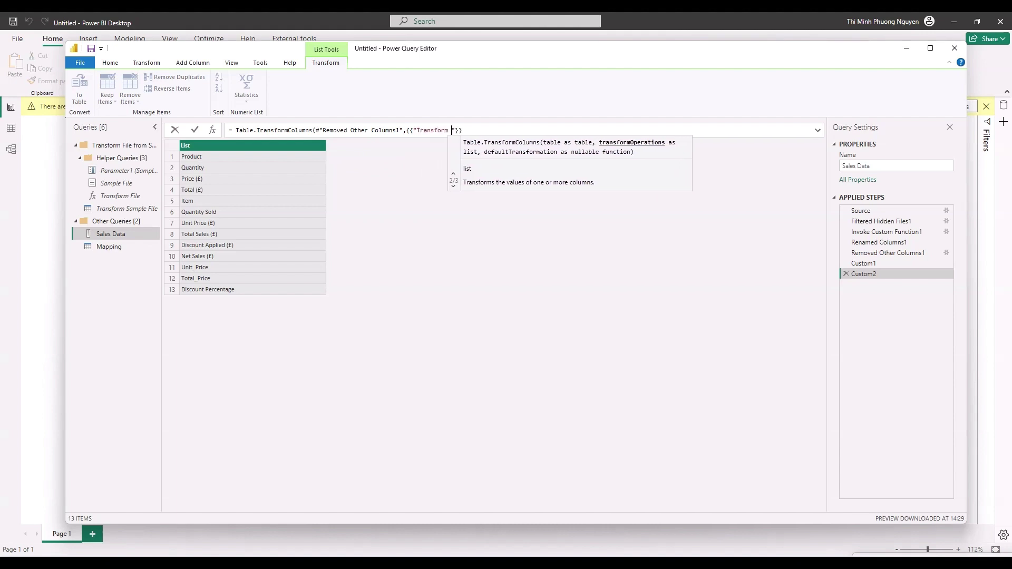
type("\"")
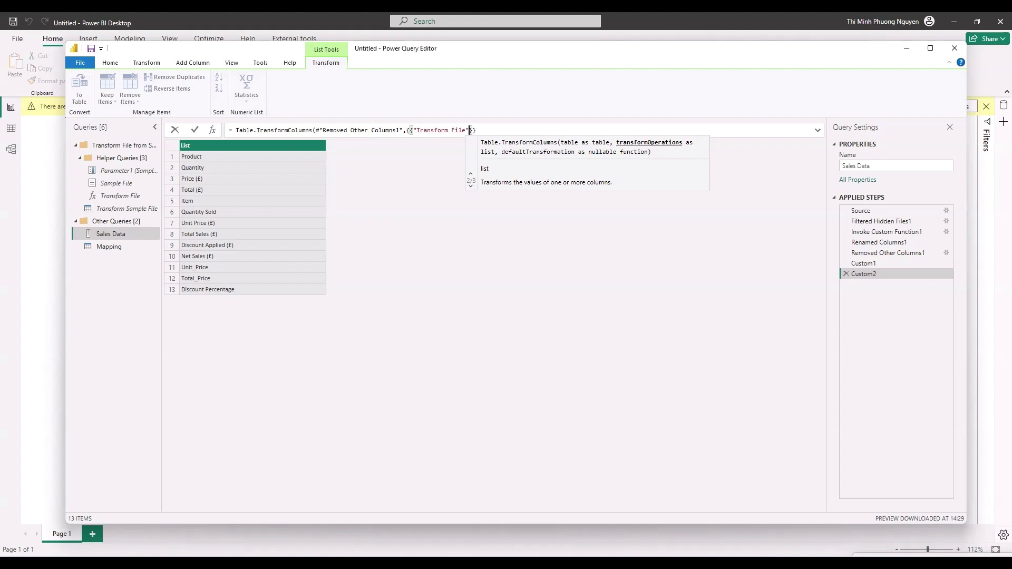
- Set the Transform File transformation to each Table.RenameColumns, with the underscore as its table argument
type(", each ")
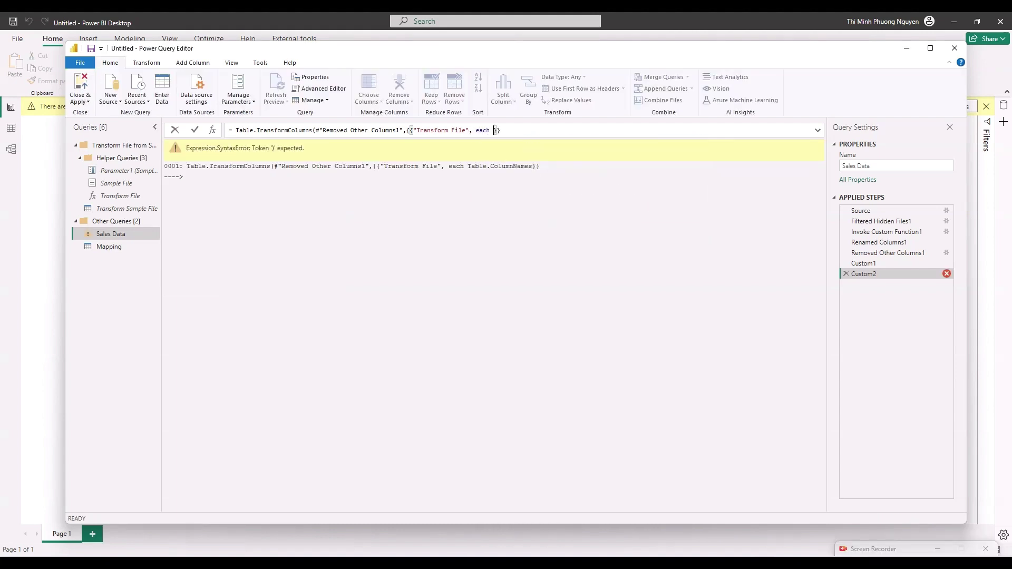
type("Table")
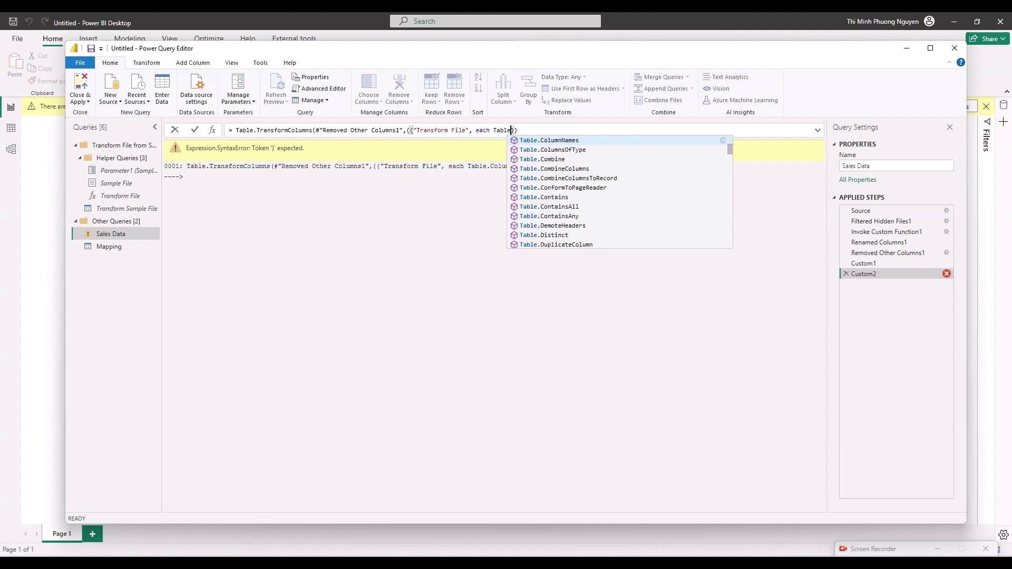
type(".")
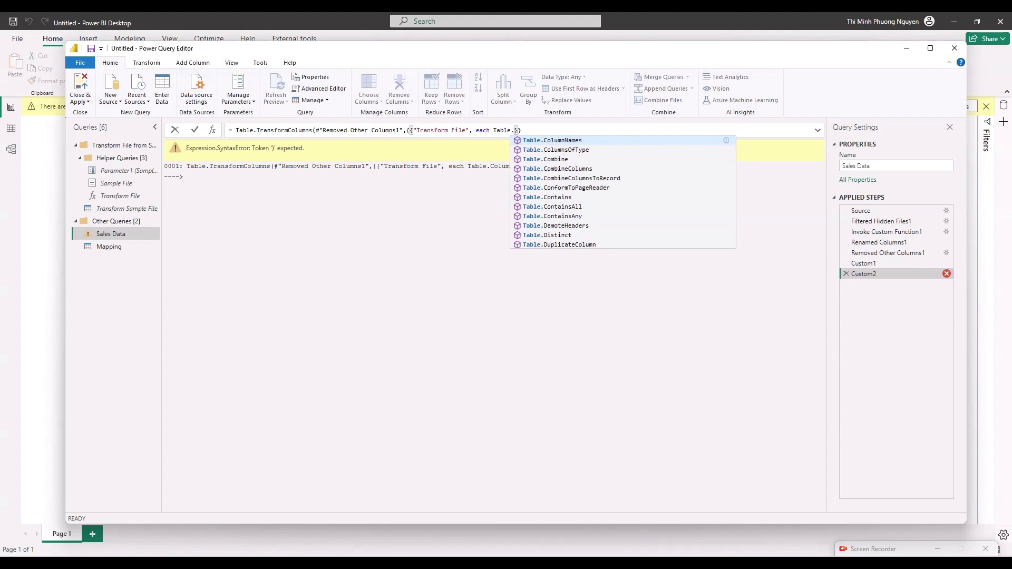
type("Name")
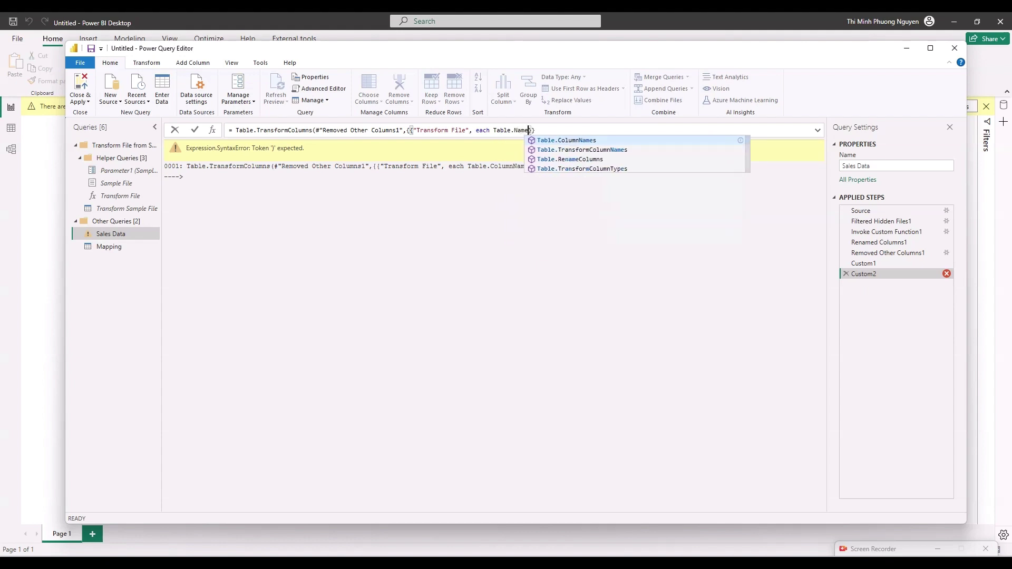
key("Down")
key("Down")
key("Tab")
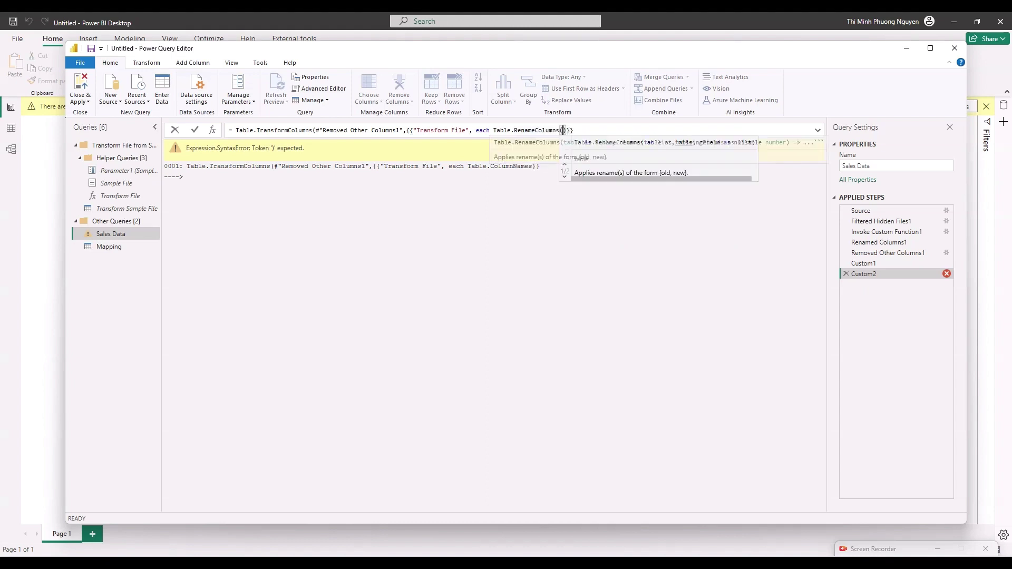
type("(_,")
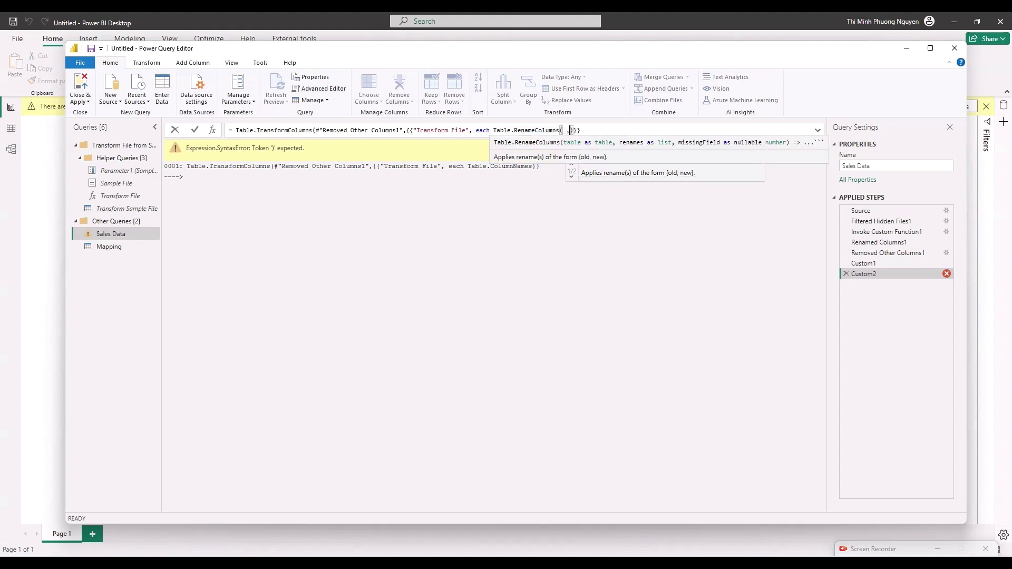
- Supply the renames through List.Zip, giving #"Mapping"[Old] as the first list
type("Listr")
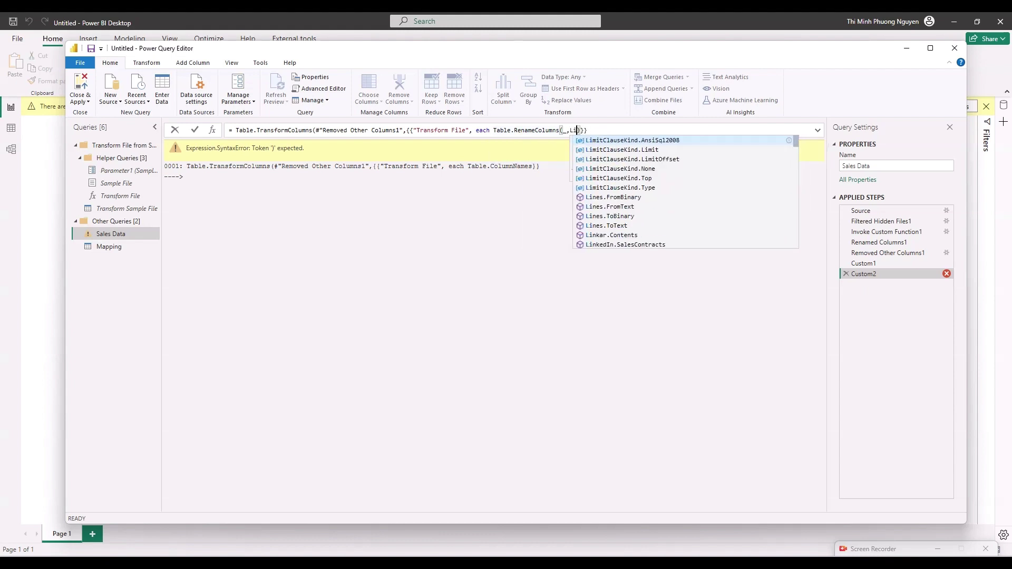
key("BackSpace")
type(".Zip")
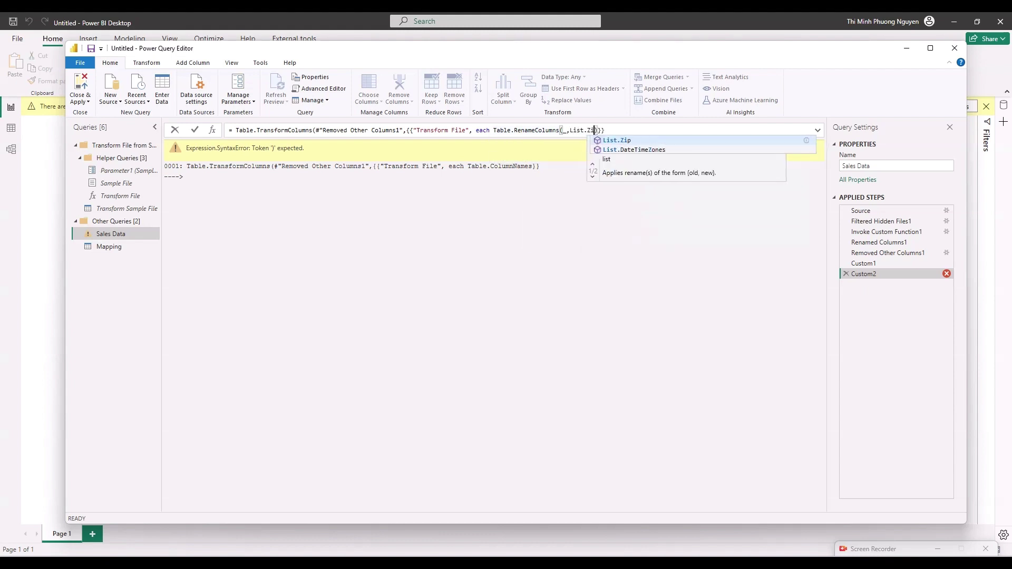
type("({")
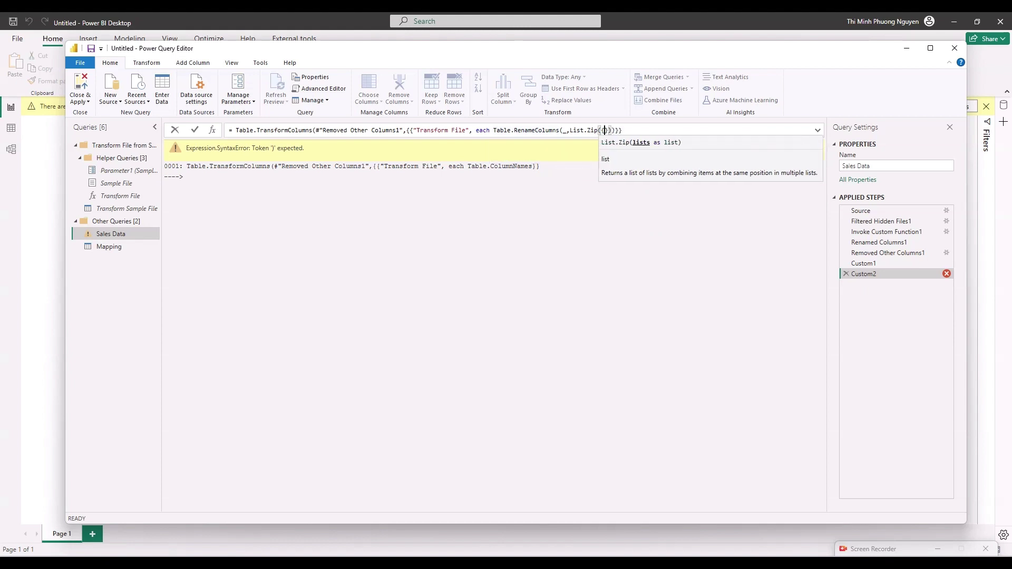
type("#\"Map")
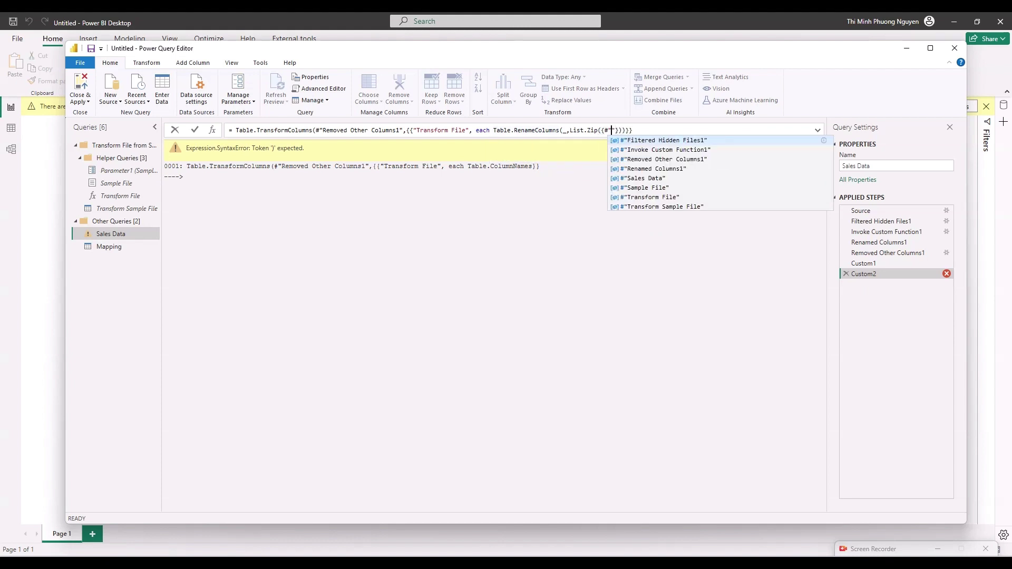
type("ping[O")
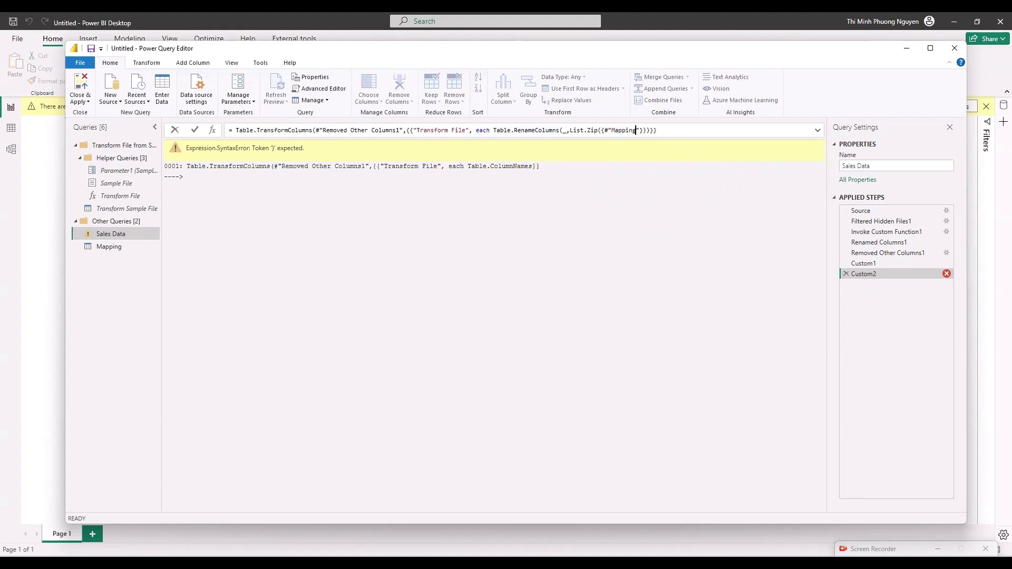
type("ld\"")
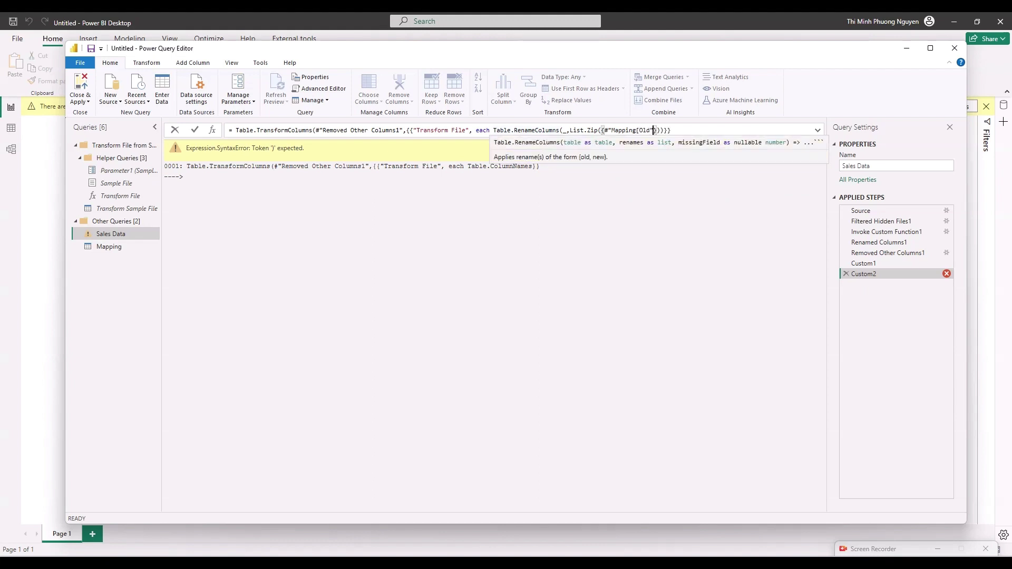
key("BackSpace")
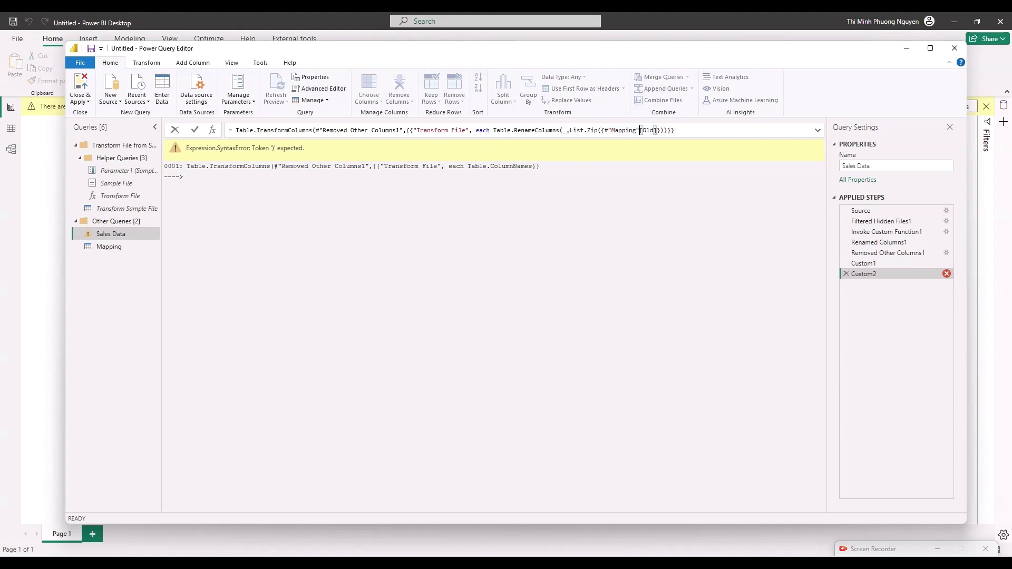
- Add #"Mapping"[New] as the second List.Zip list, close all brackets and apply the formula
left_click(657, 130)
type(",#\"Mapp")
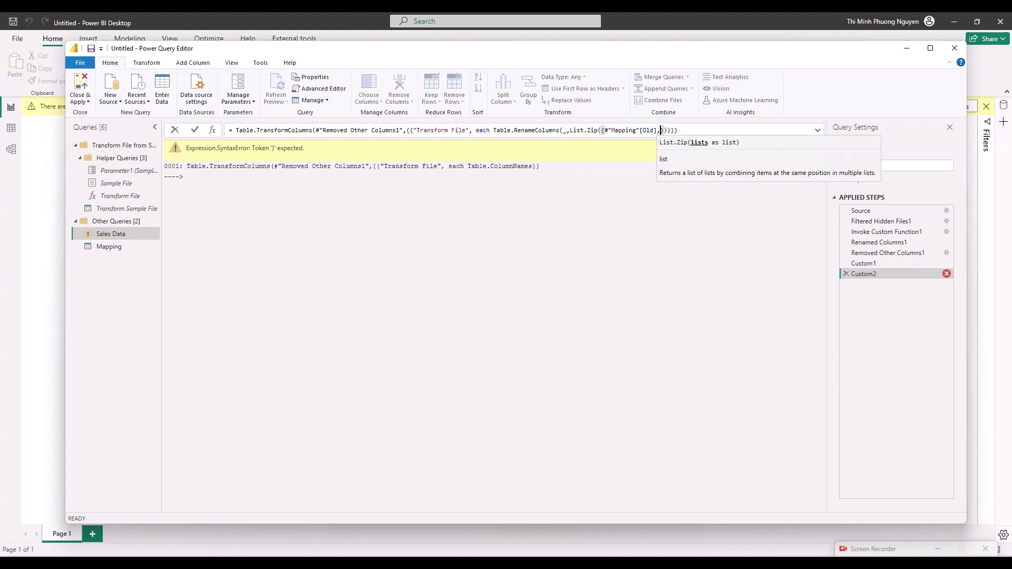
type("ing\"")
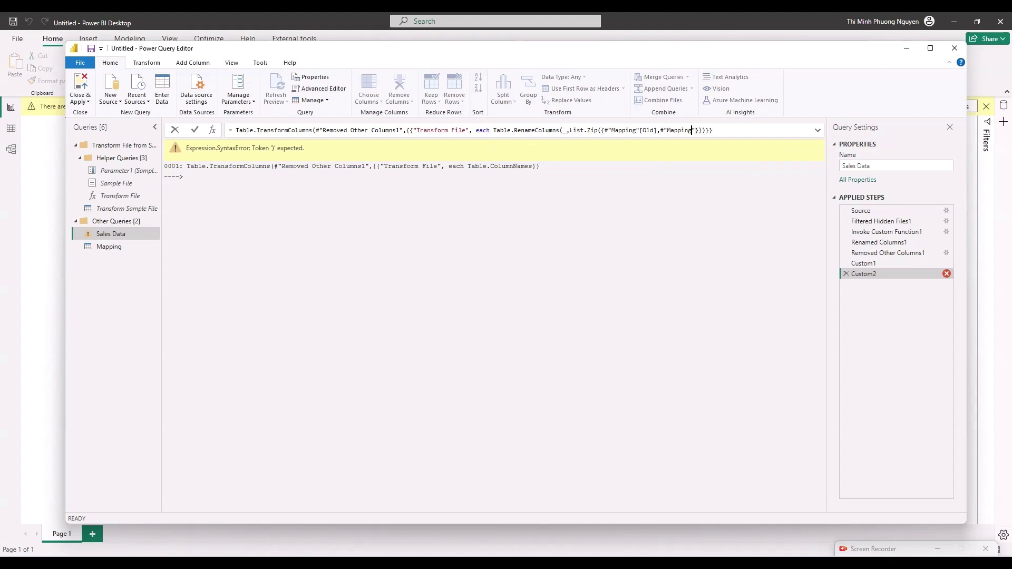
type("[New")
key("End")
key("shift+Return")
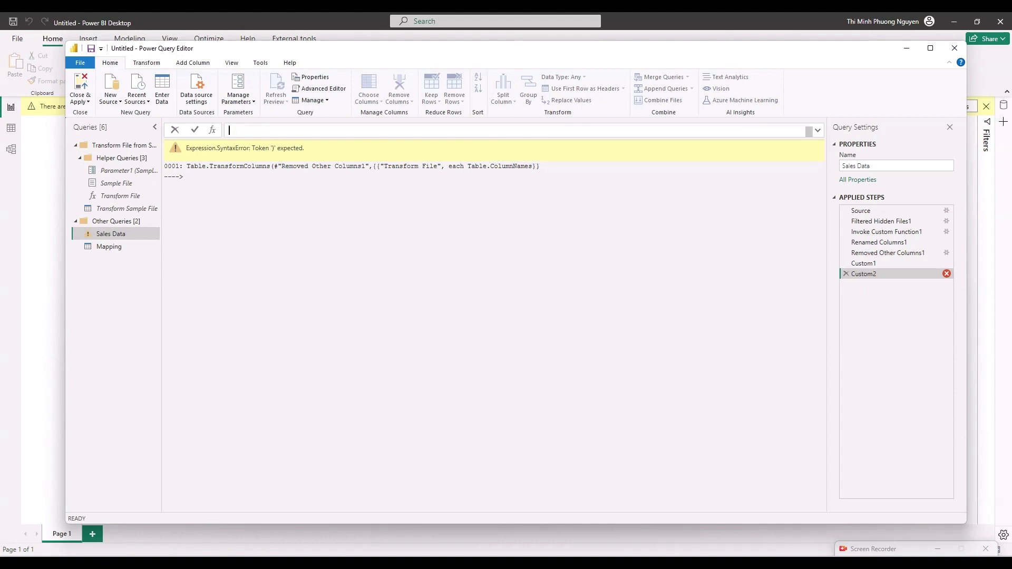
key("Return")
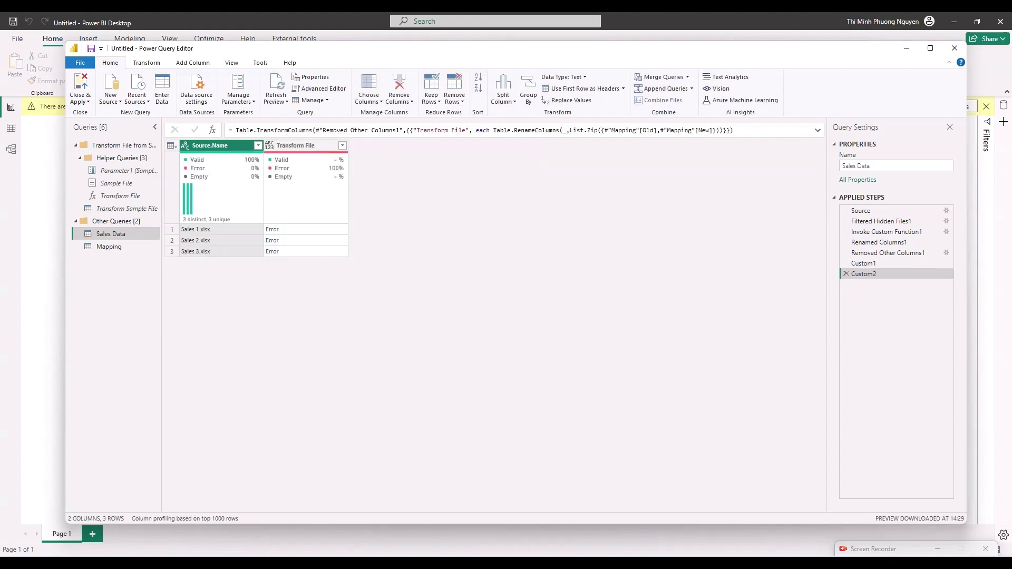
- Check the error in the Sales 1.xlsx row and add MissingField.Ignore as the third Table.RenameColumns argument
left_click(306, 230)
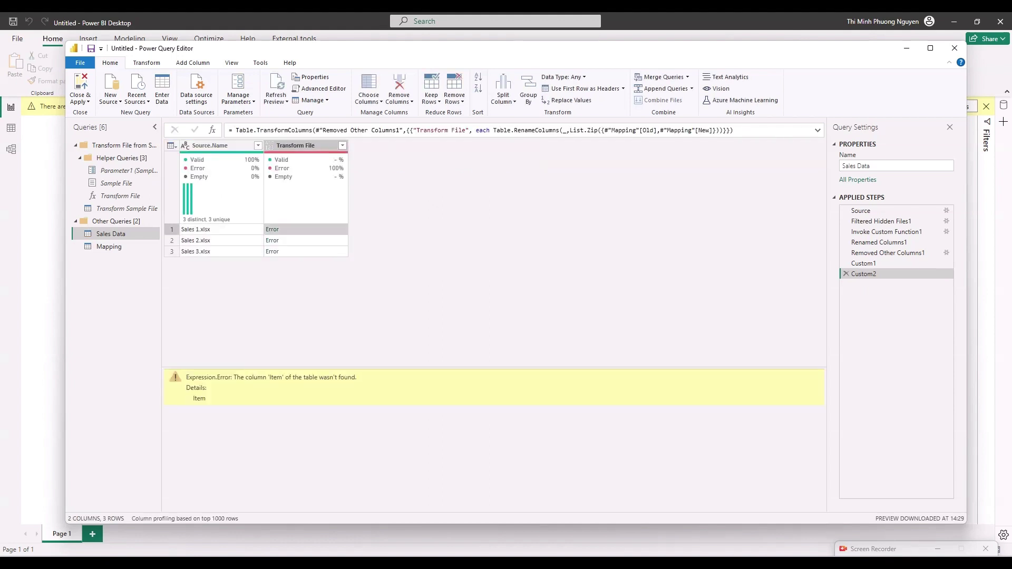
left_click_drag(233, 377, 357, 378)
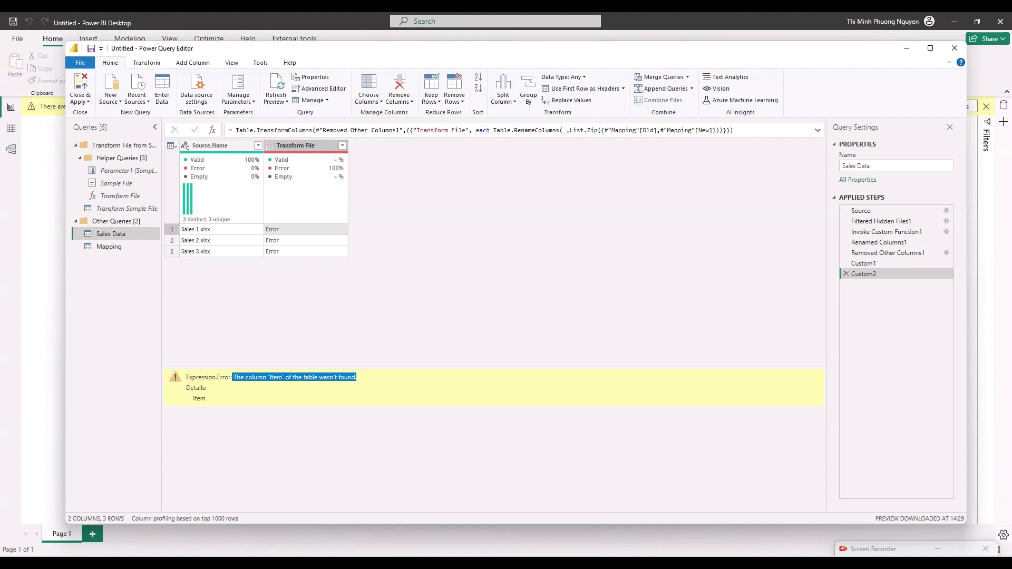
left_click(720, 130)
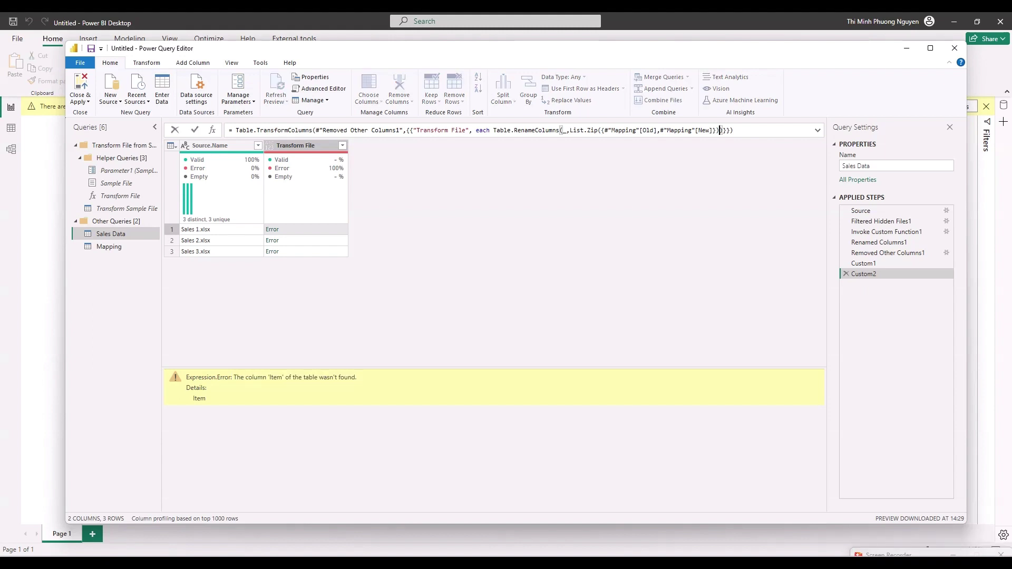
type(",missin")
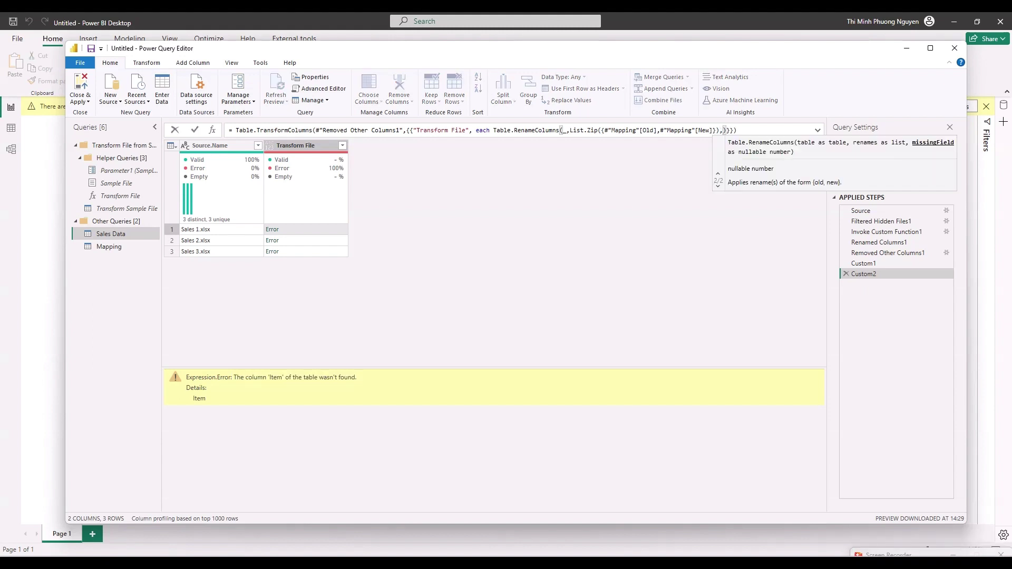
type("g")
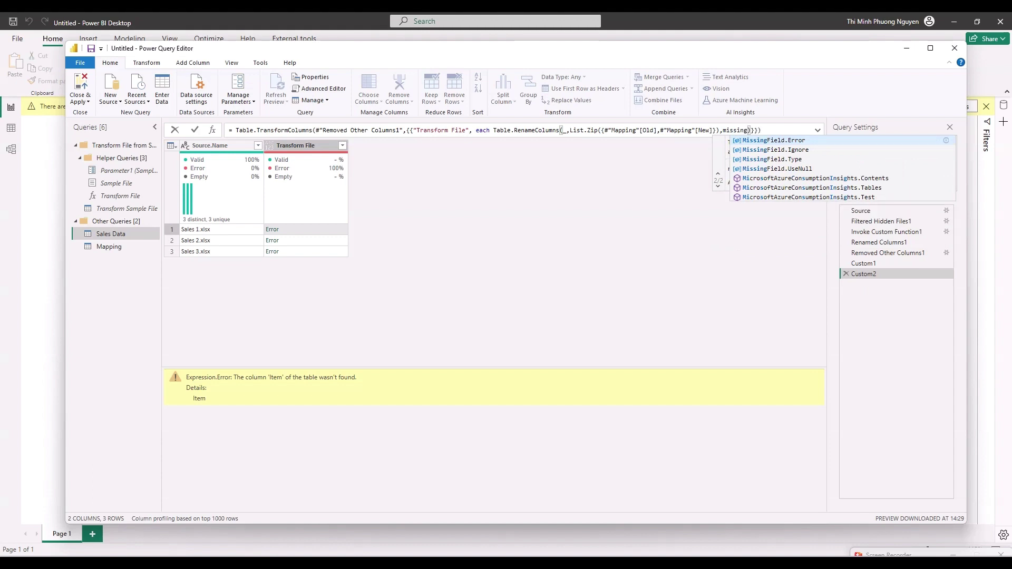
key("Down")
key("Tab")
key("Right")
key("Right")
key("Right")
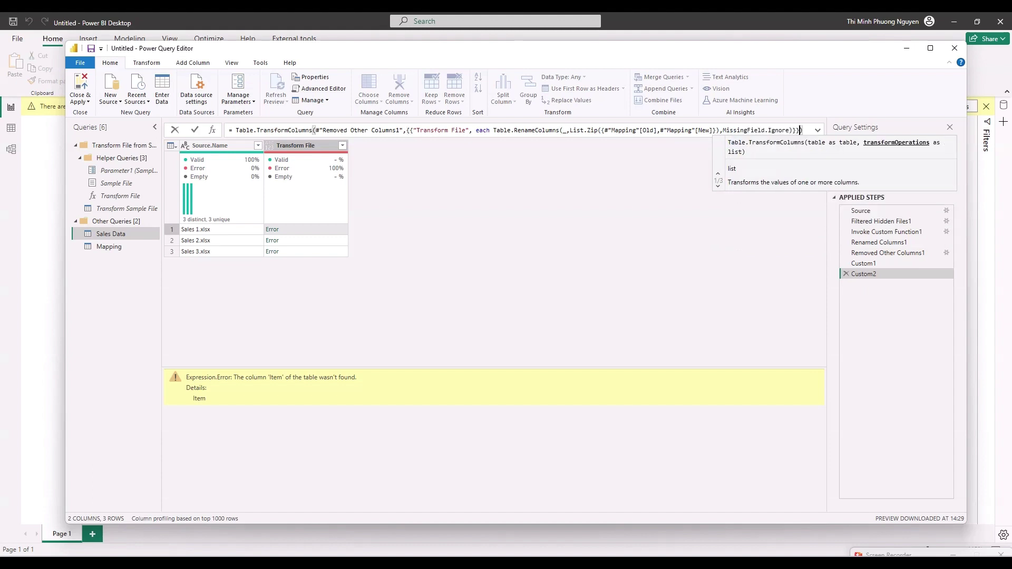
key("Return")
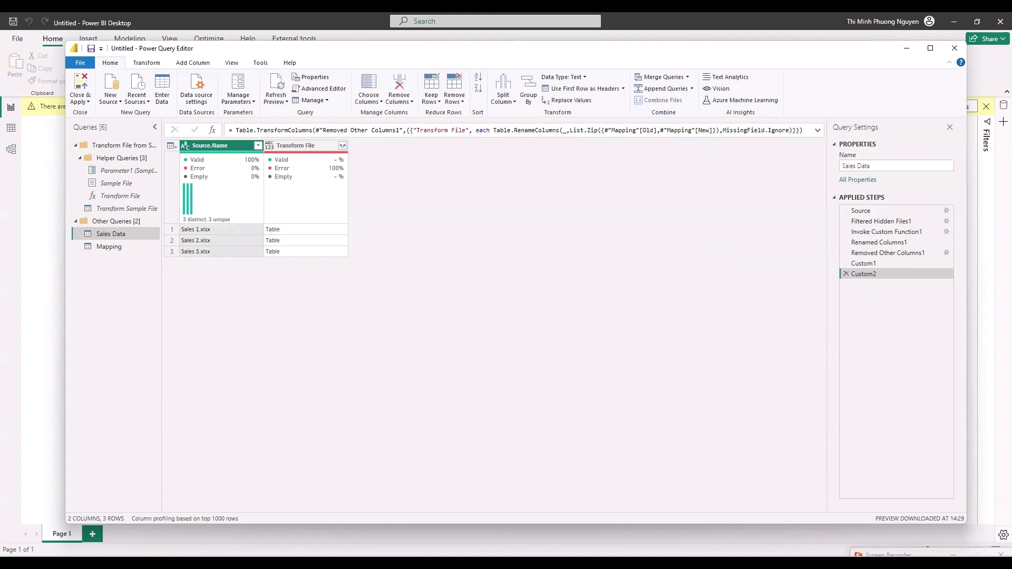
- Preview the nested tables of Sales 1.xlsx, Sales 2.xlsx and Sales 3.xlsx to check their column headers
left_click(306, 229)
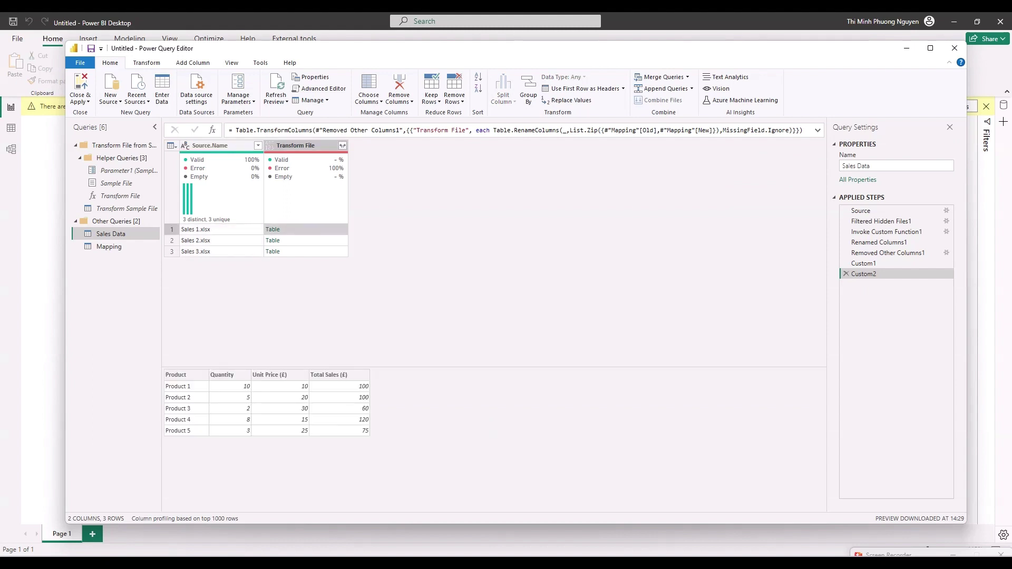
left_click(306, 240)
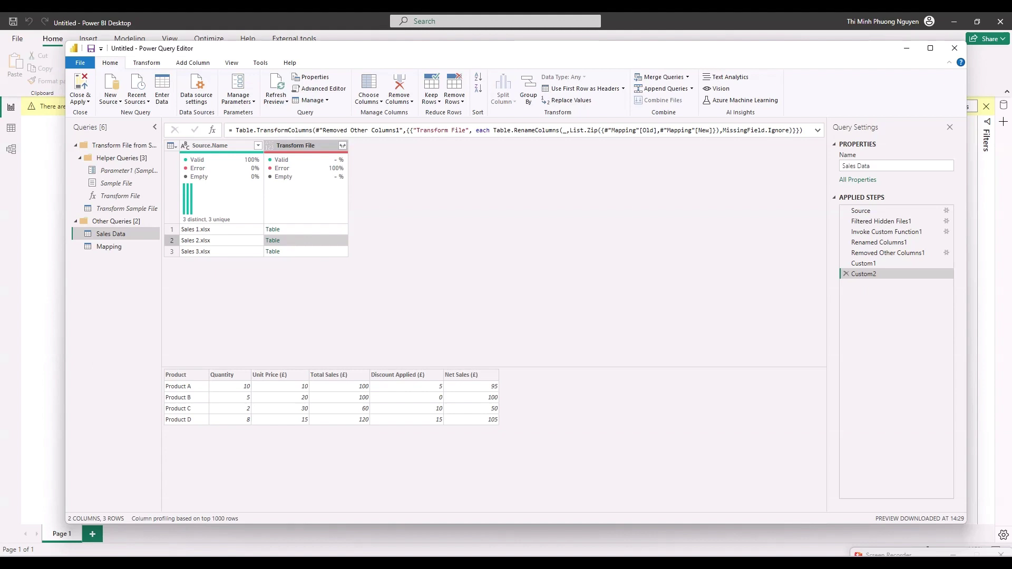
left_click(306, 251)
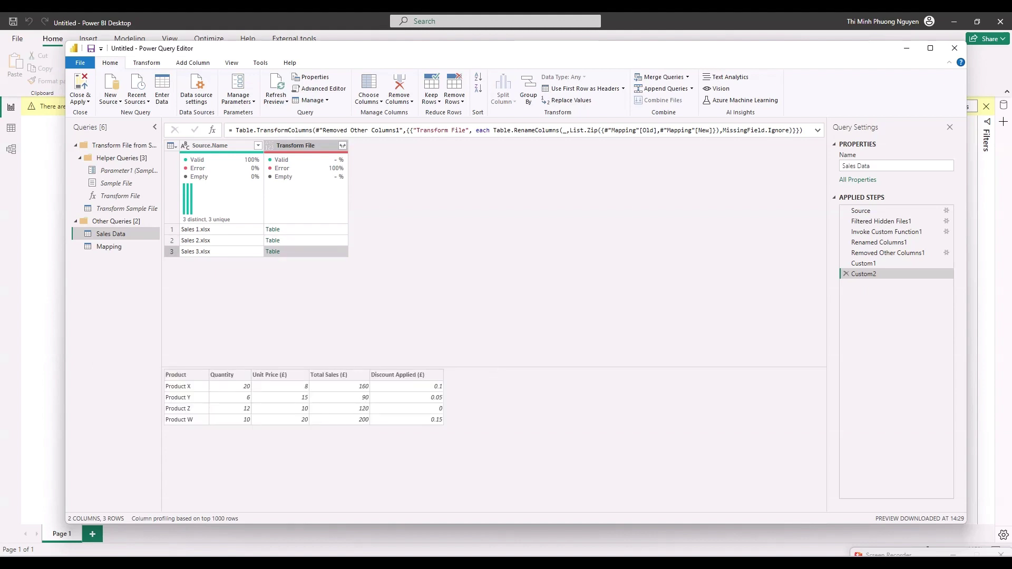
- Expand all columns of Transform File without using the original column name as prefix
left_click(342, 146)
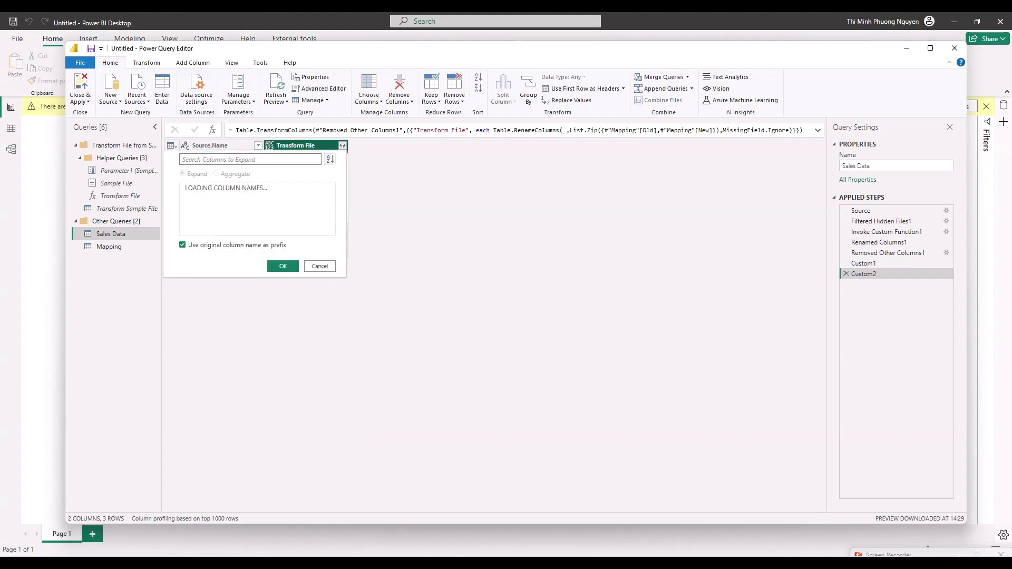
left_click(282, 302)
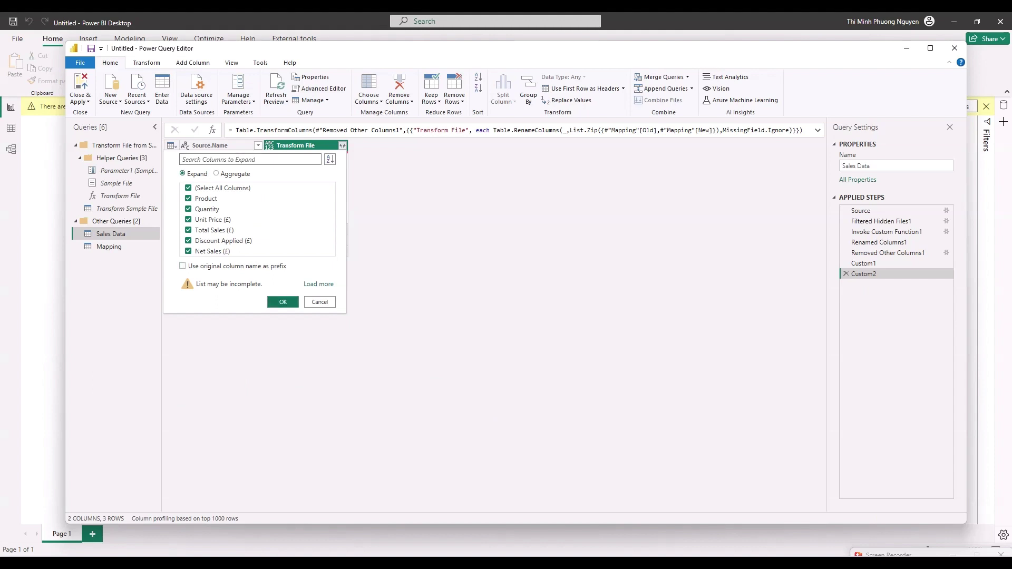